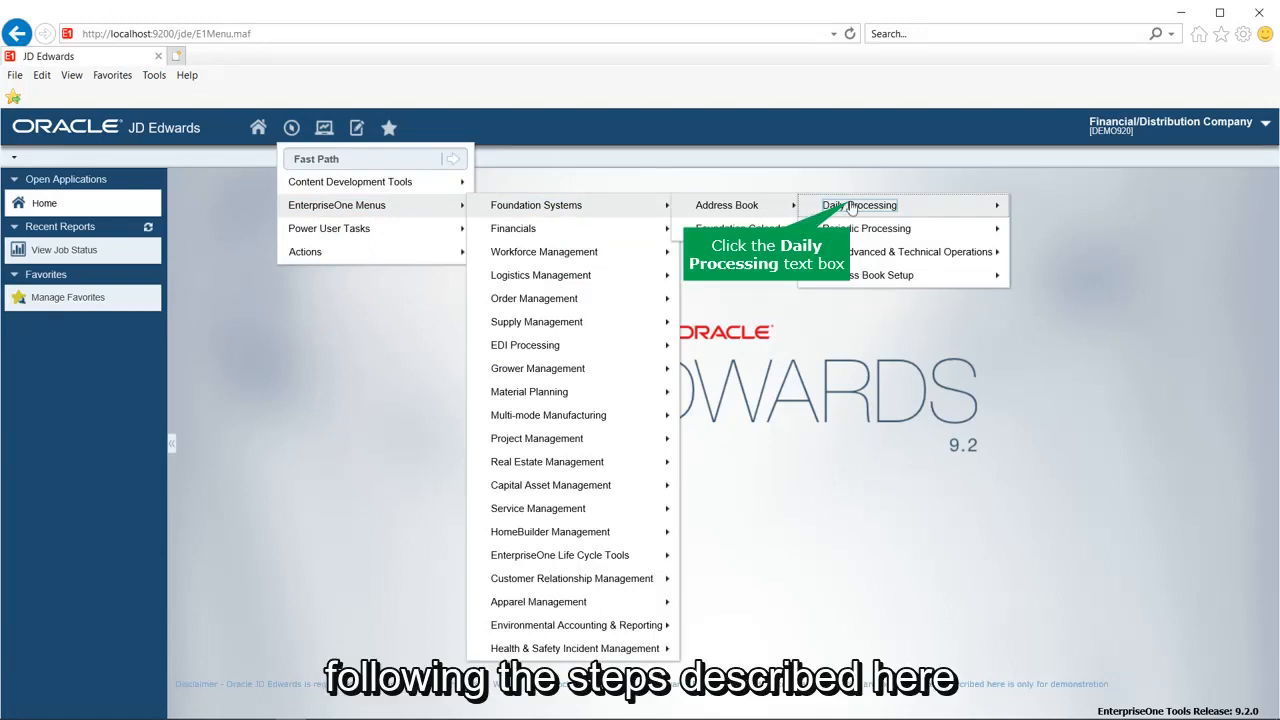
# Step: Open Address Book Revisions from the Address Book daily processing tasks and start a new address record
pyautogui.click(851, 206)
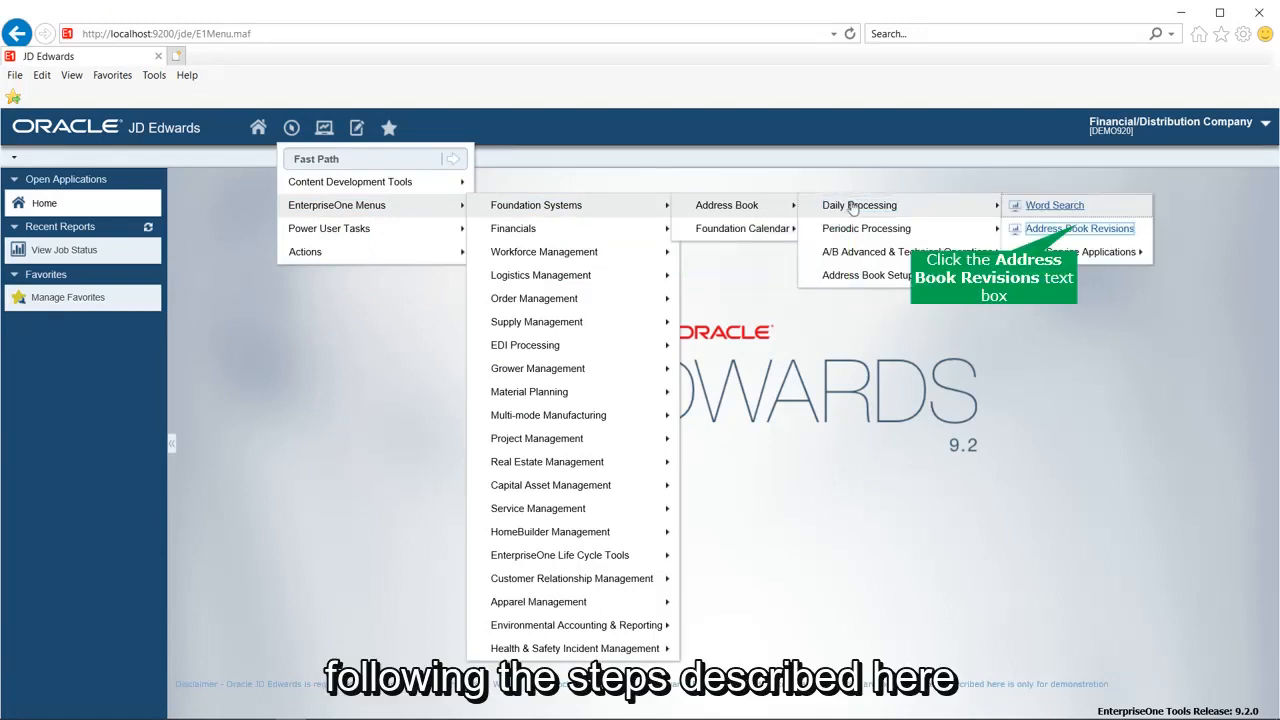
pyautogui.click(1078, 231)
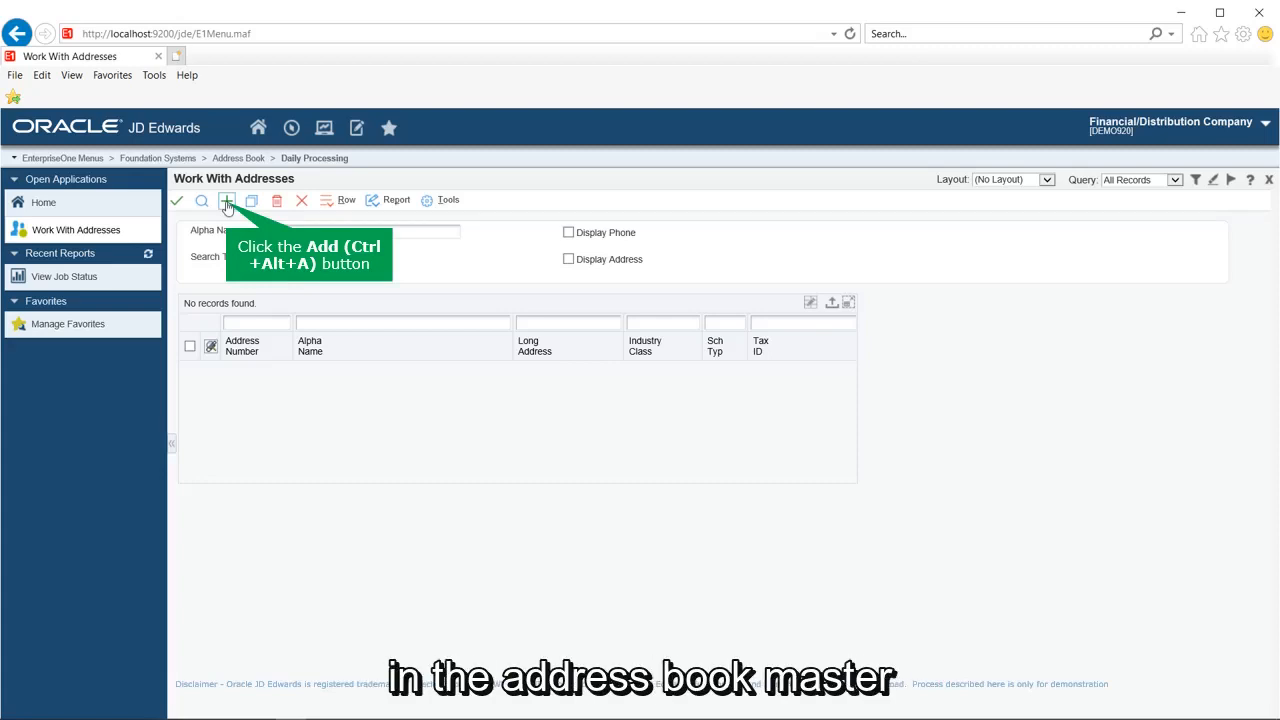
pyautogui.click(227, 203)
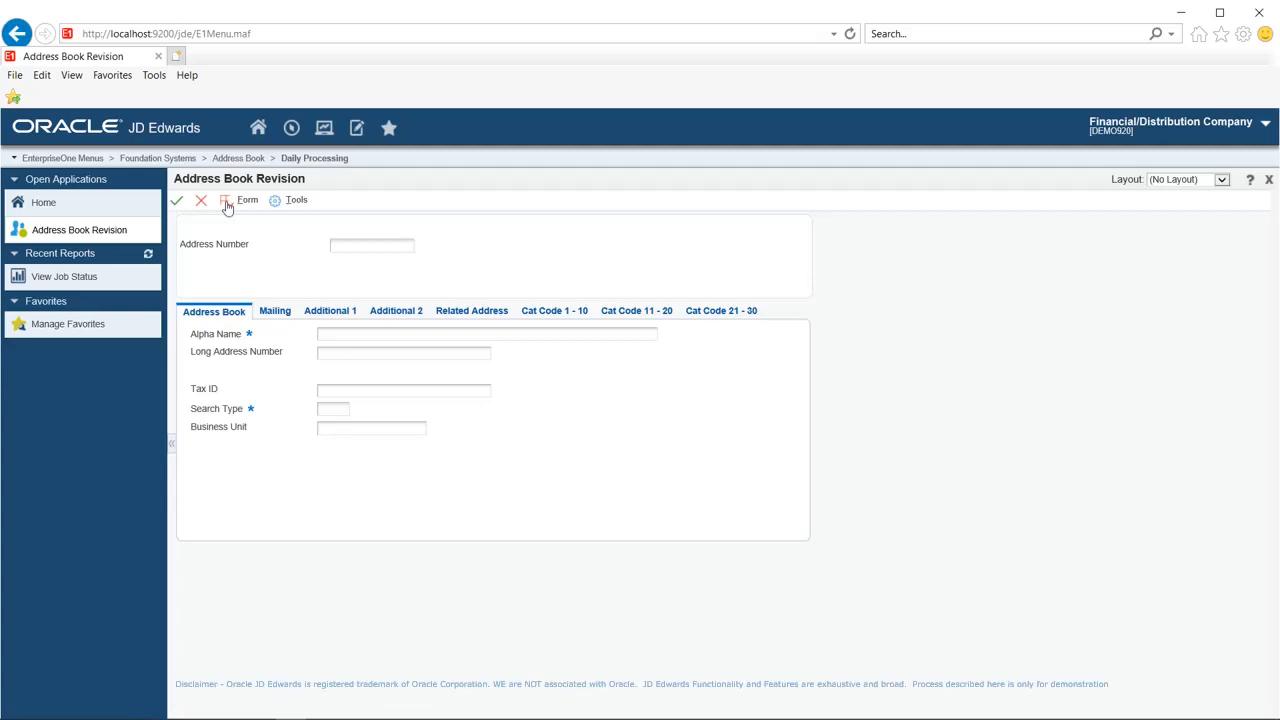
# Step: Give the new record address number 19000 and the alpha name Universal Holdings
pyautogui.write('1')
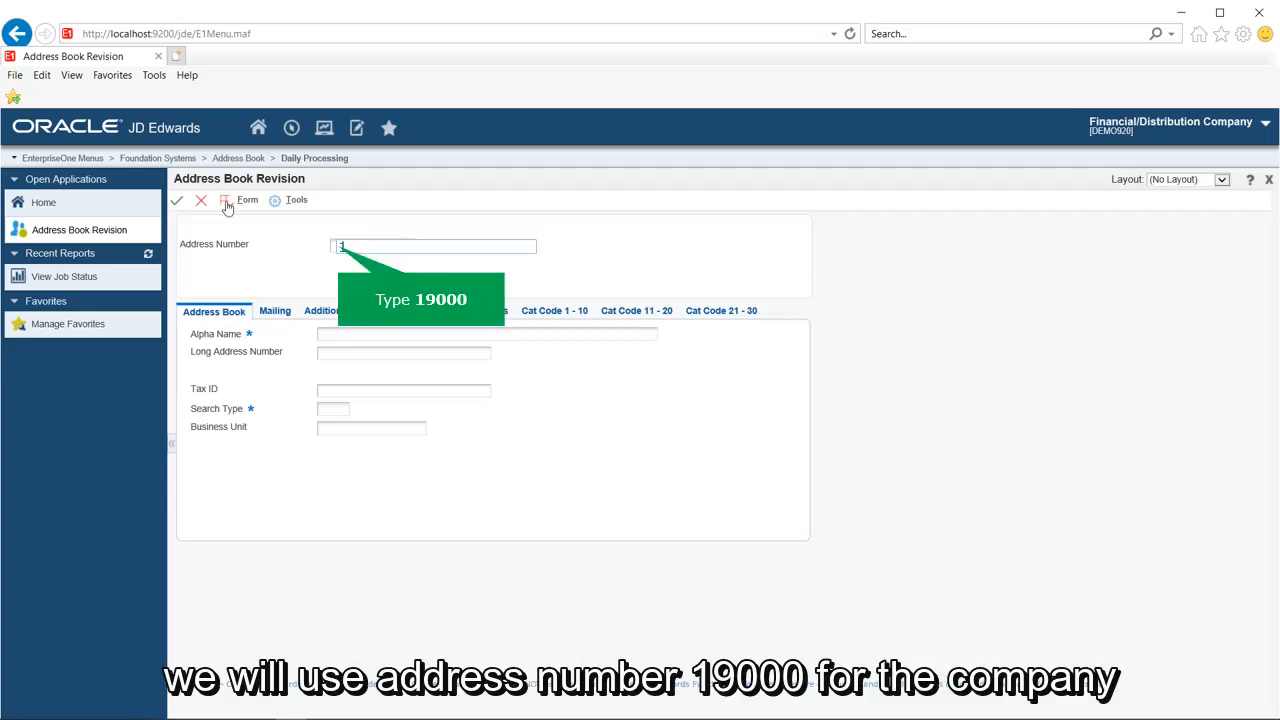
pyautogui.write('9000')
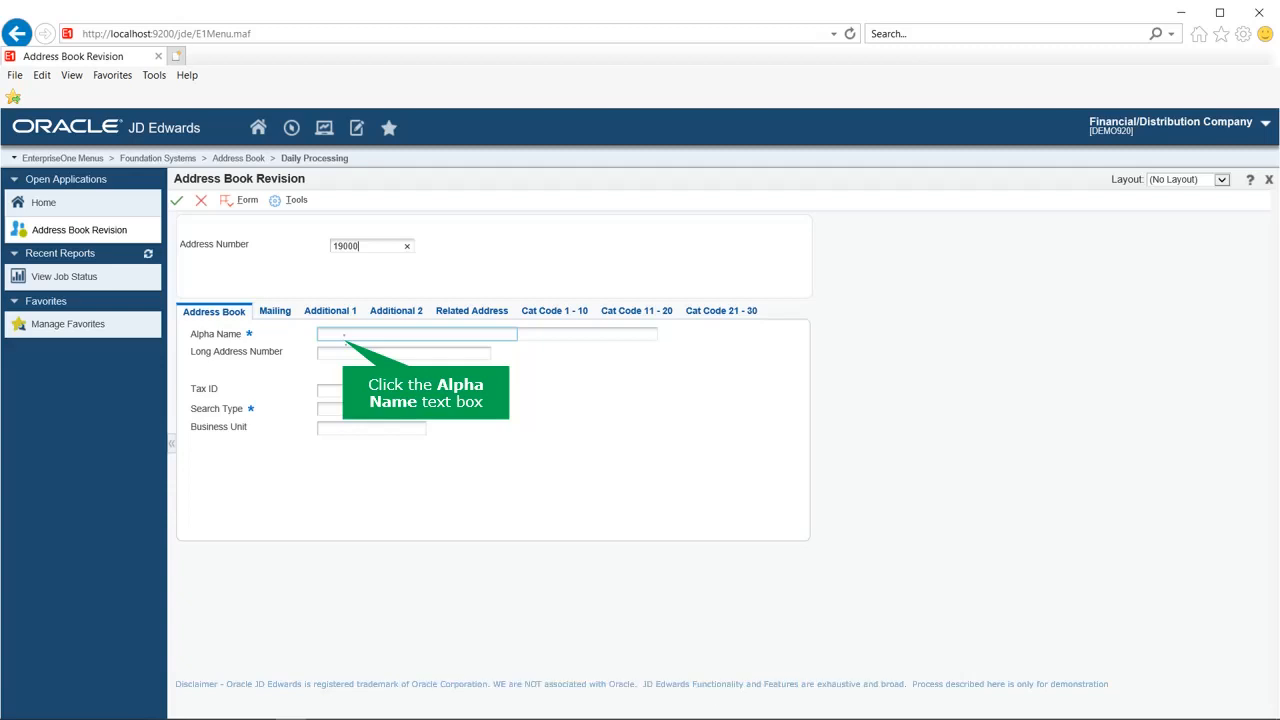
pyautogui.click(344, 335)
pyautogui.write('Universal Ho')
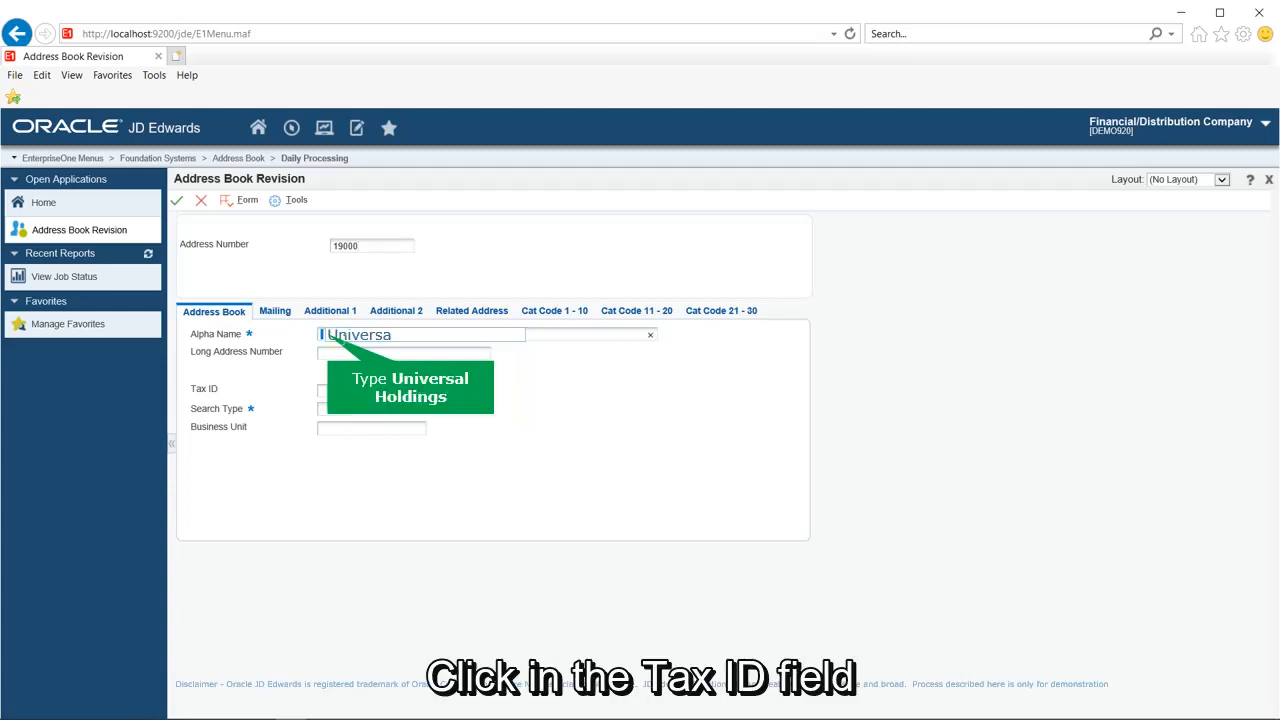
pyautogui.write('ldings')
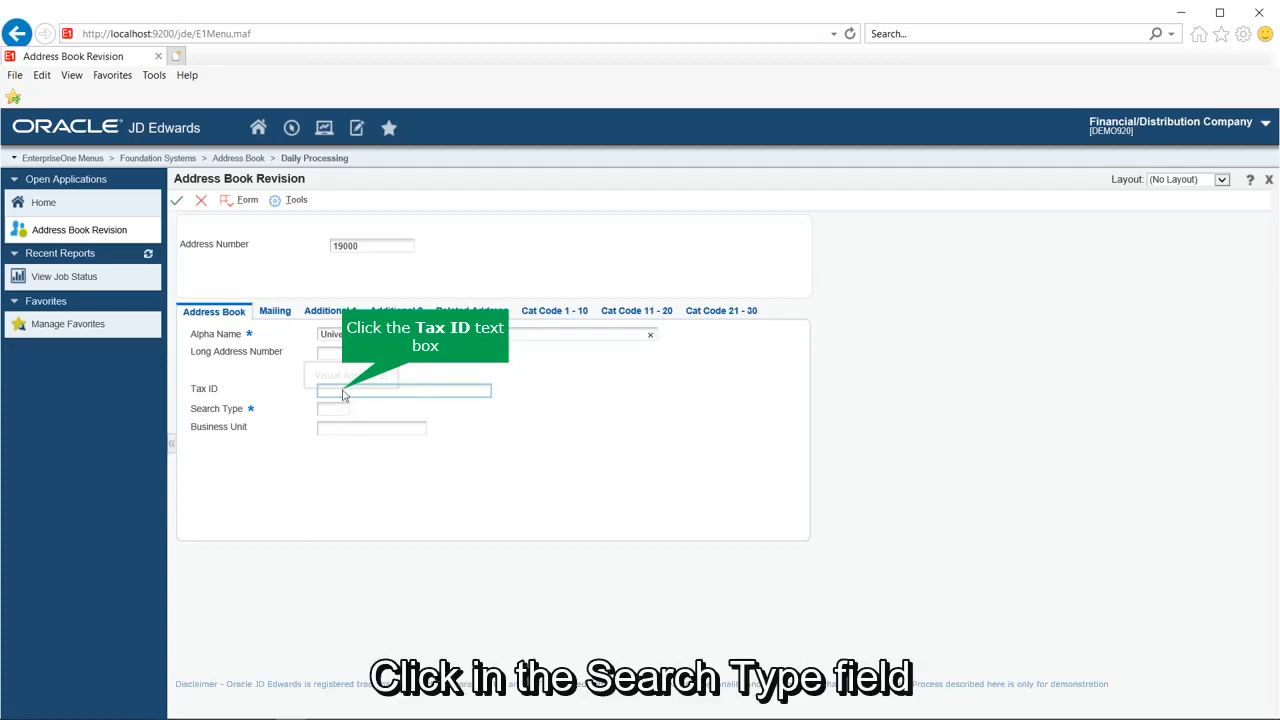
# Step: Enter the company's tax ID in the new address record
pyautogui.click(330, 391)
pyautogui.write('1234')
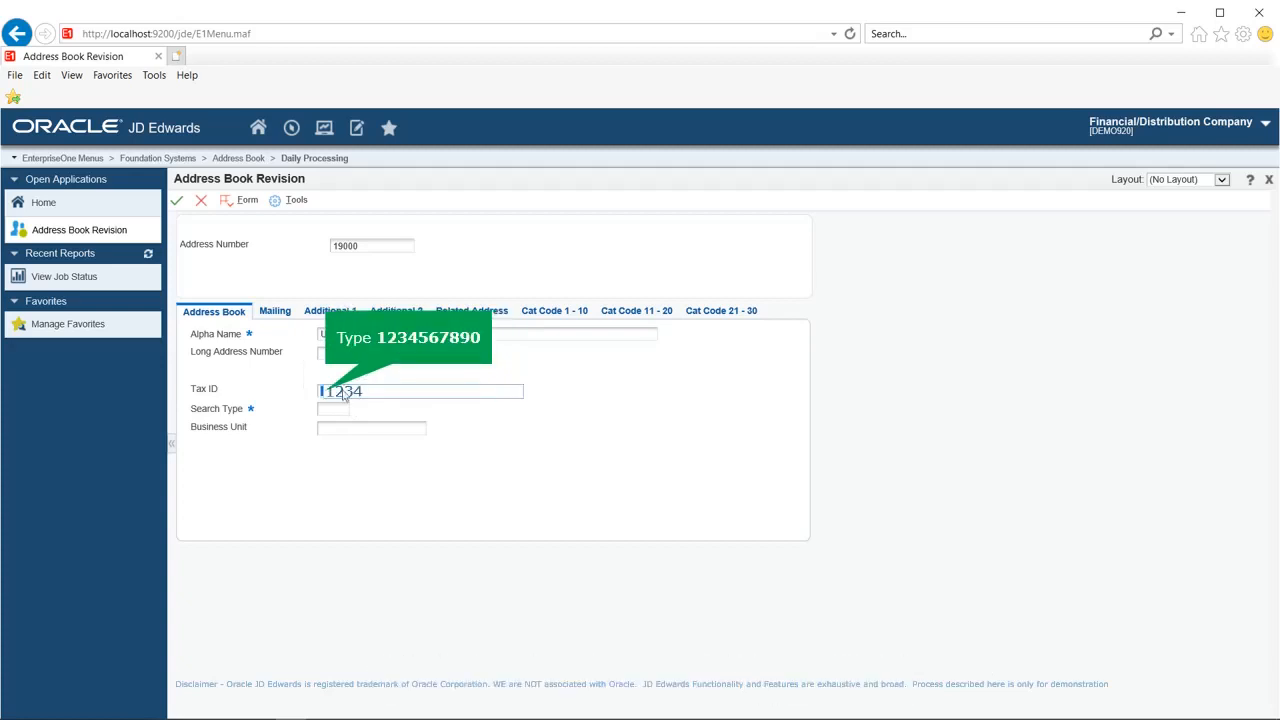
pyautogui.write('567890')
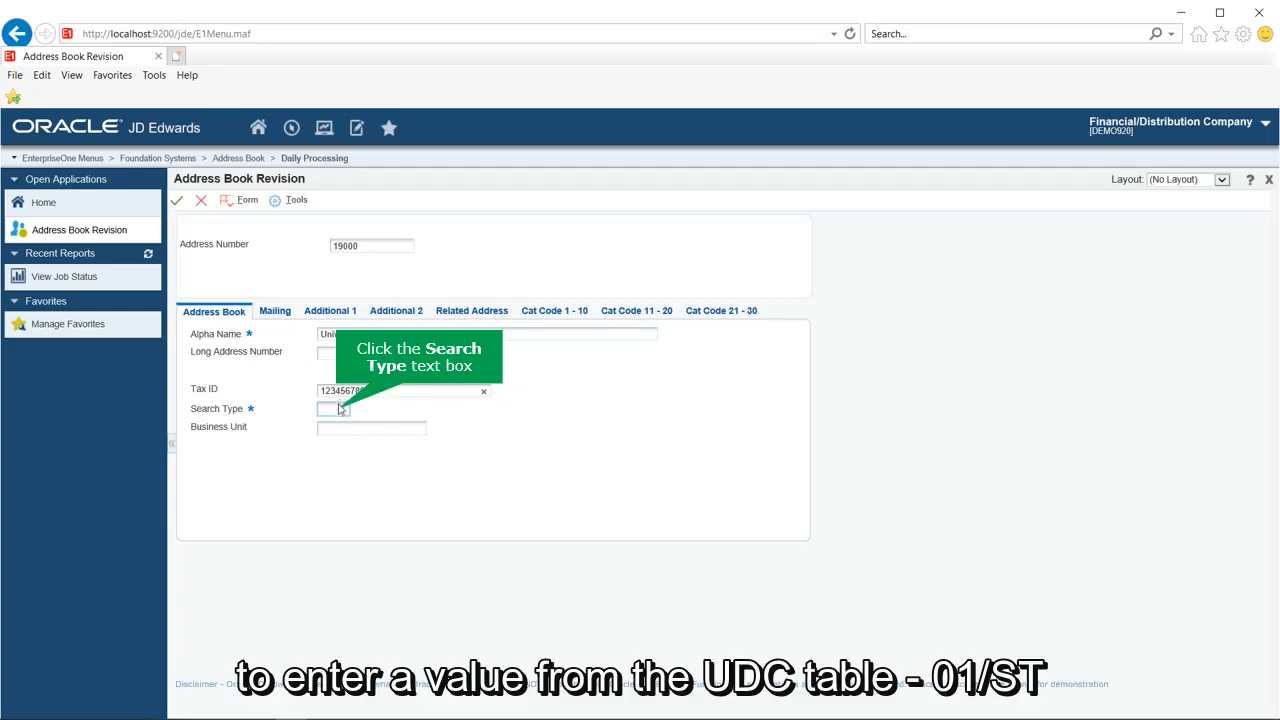
# Step: Look up the user-defined search type codes and assign code O, Company, to the record
pyautogui.click(337, 410)
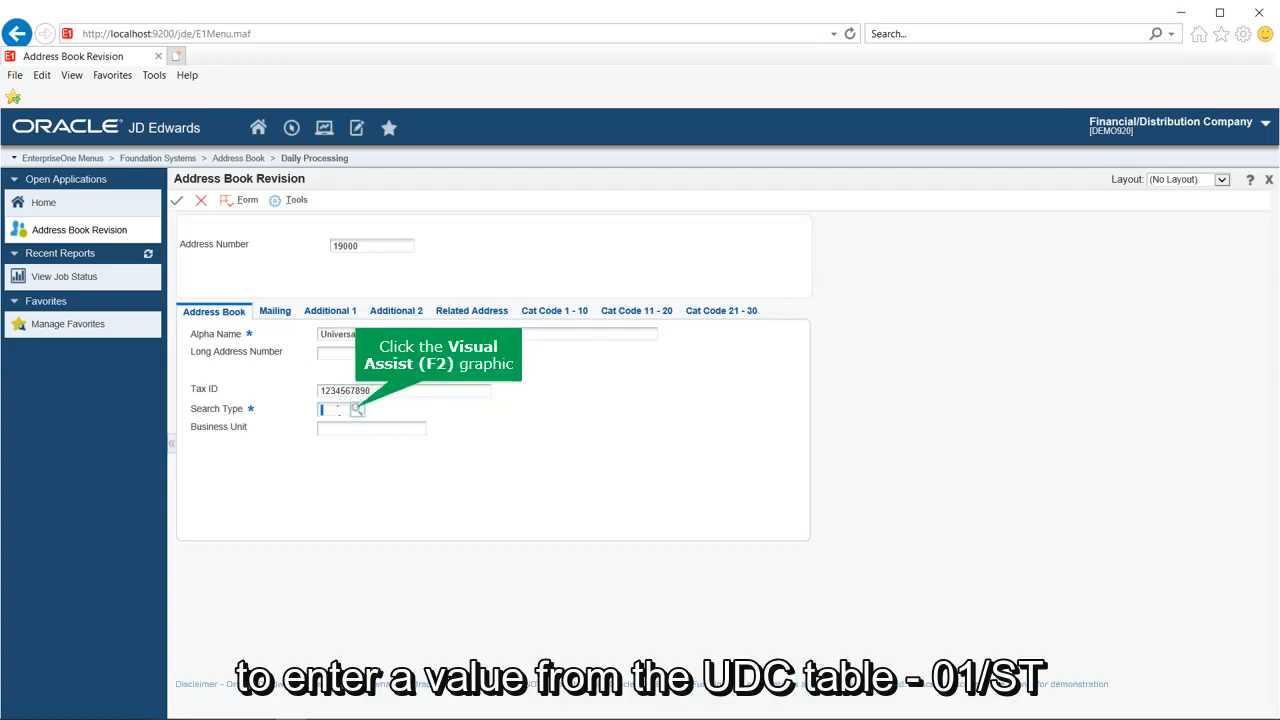
pyautogui.click(356, 410)
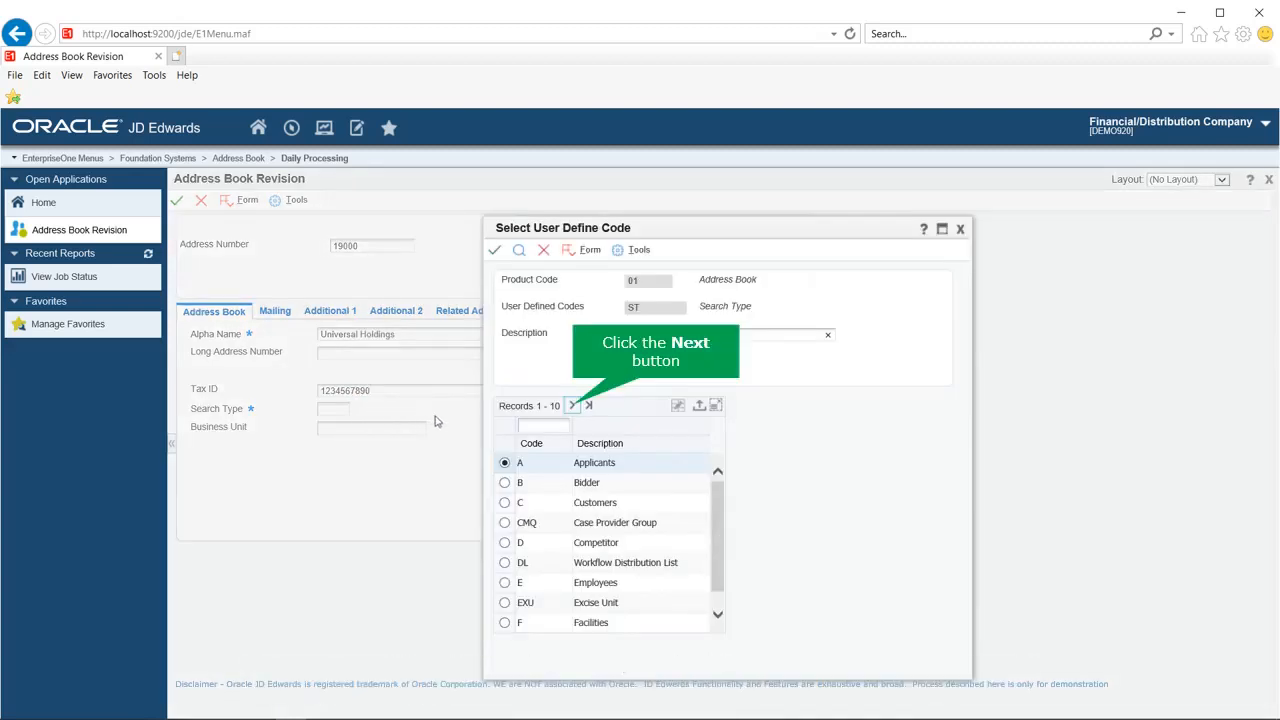
pyautogui.click(574, 407)
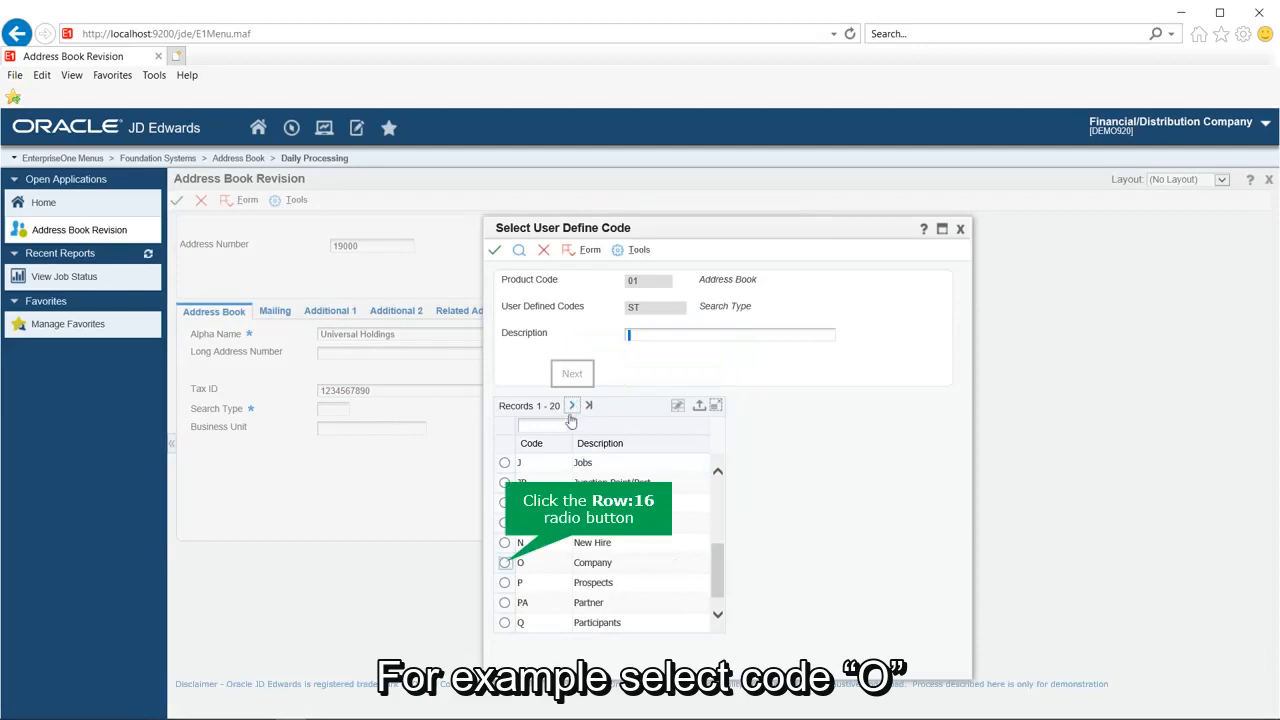
pyautogui.click(505, 563)
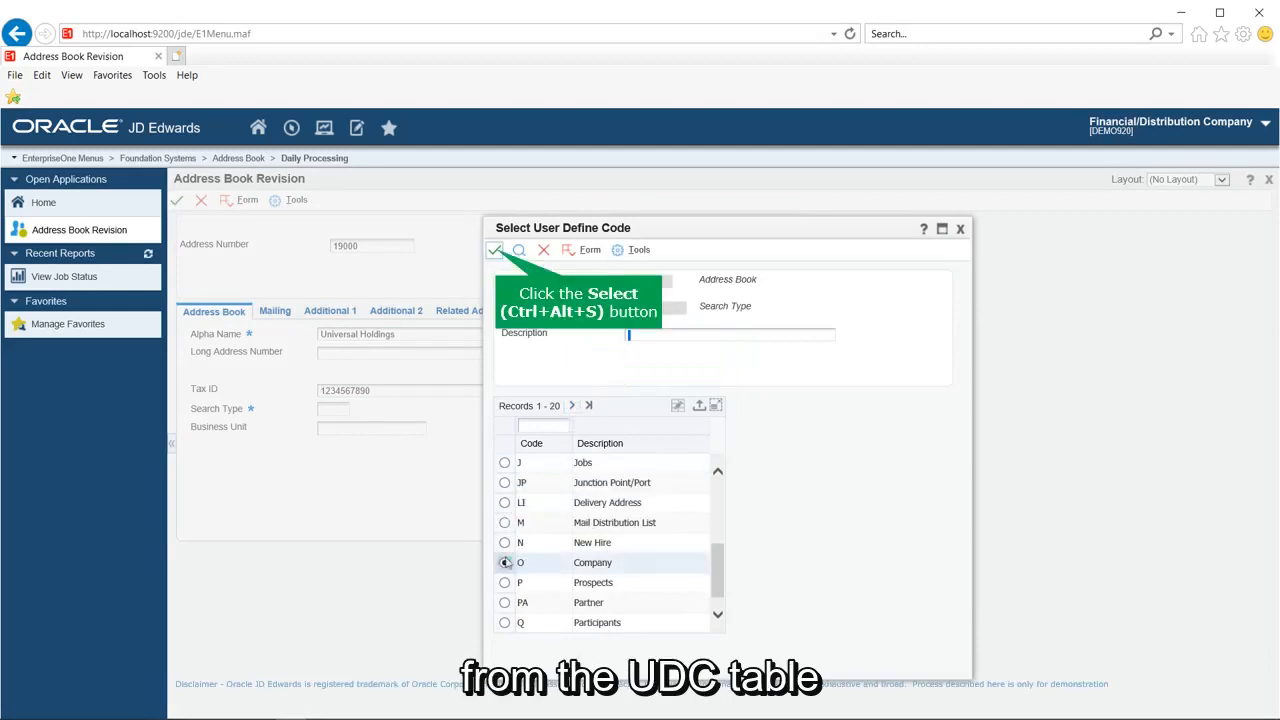
pyautogui.click(495, 252)
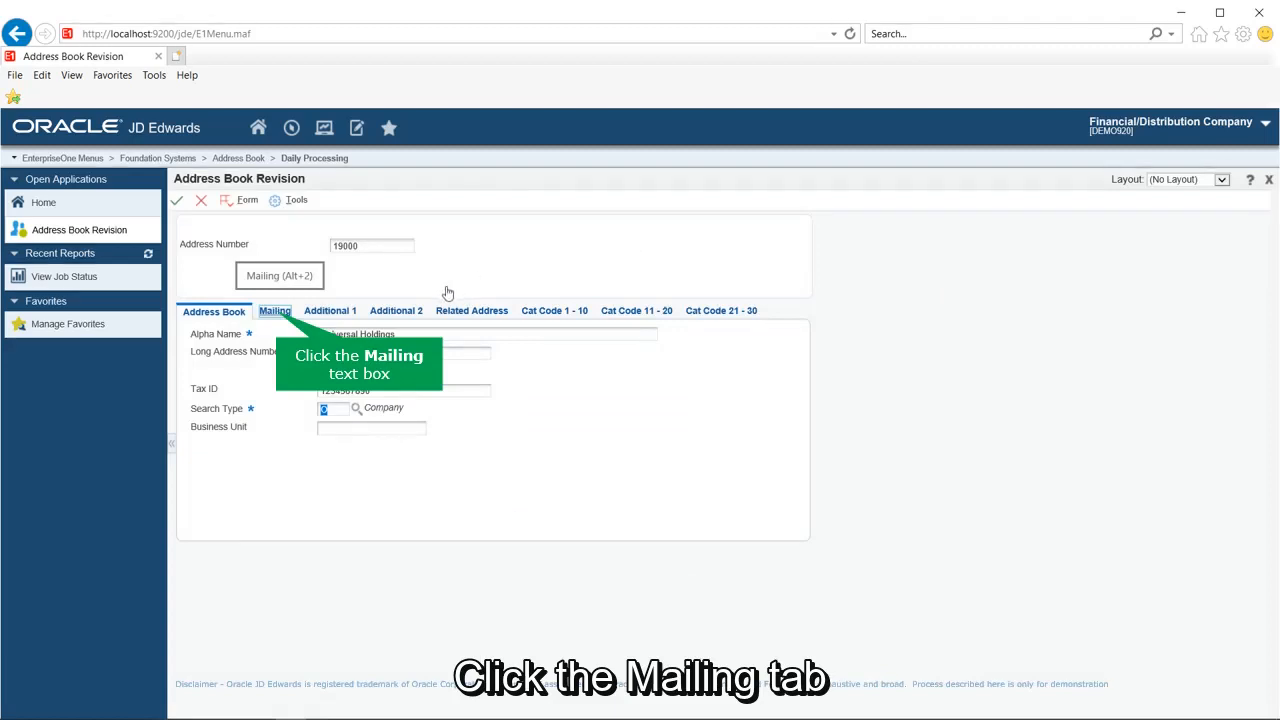
# Step: Fill in the company's street address and city in the record's mailing details, leaving the second address line empty
pyautogui.click(275, 312)
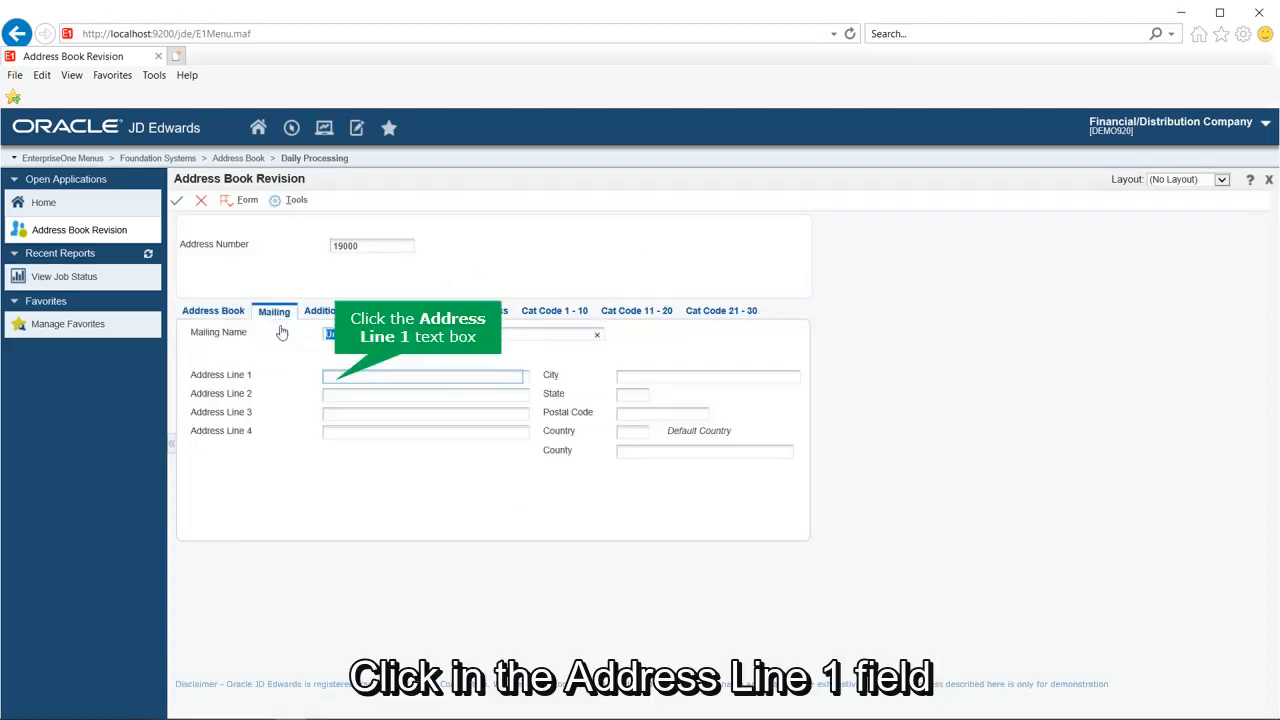
pyautogui.click(325, 381)
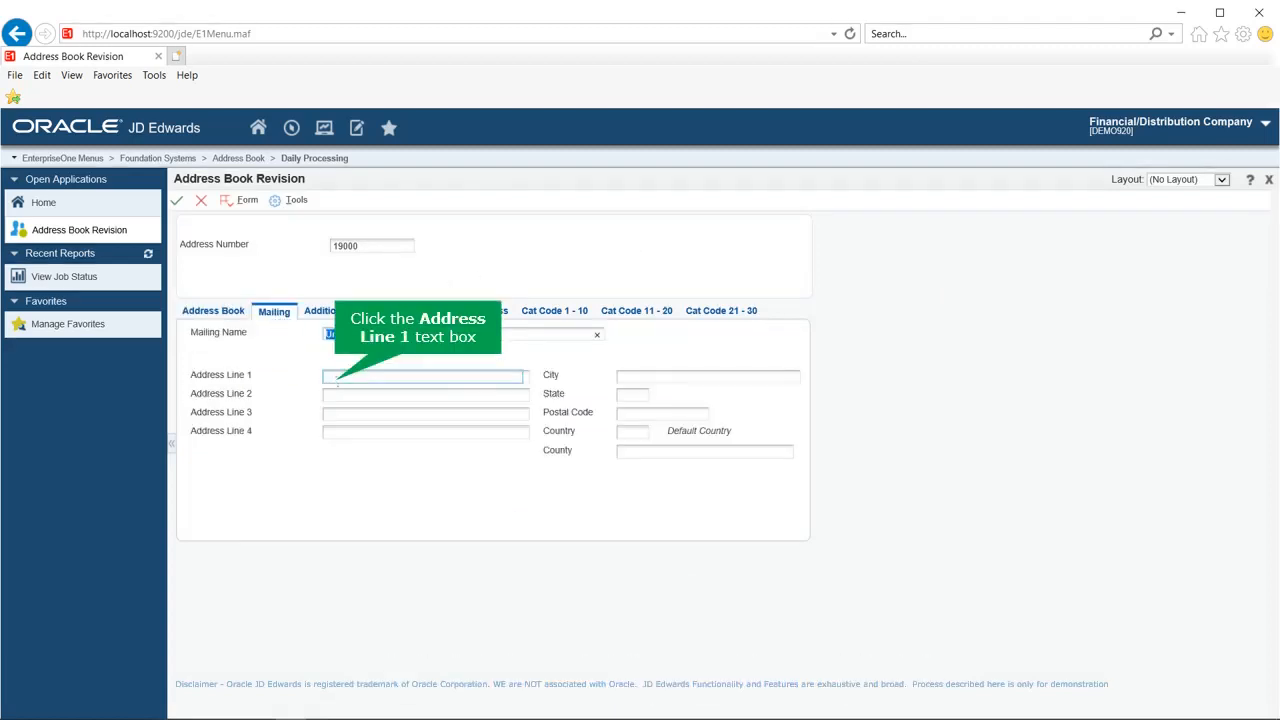
pyautogui.write('48 M G')
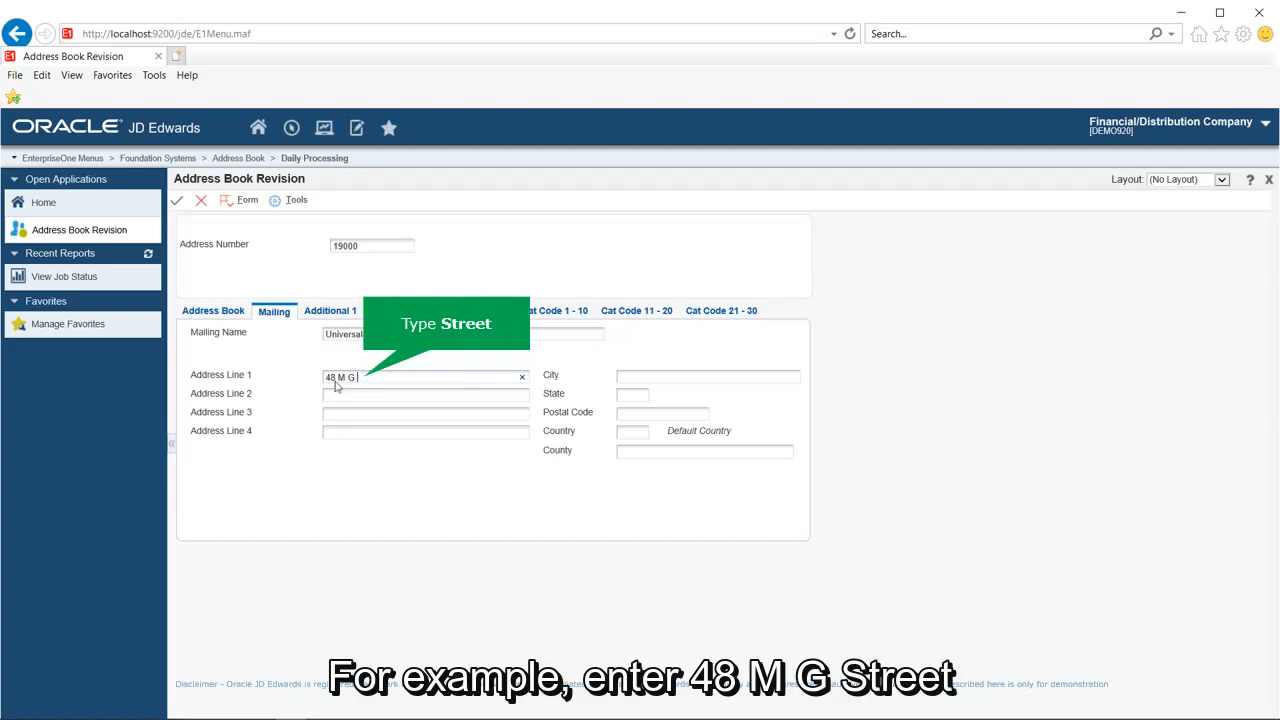
pyautogui.write('Street')
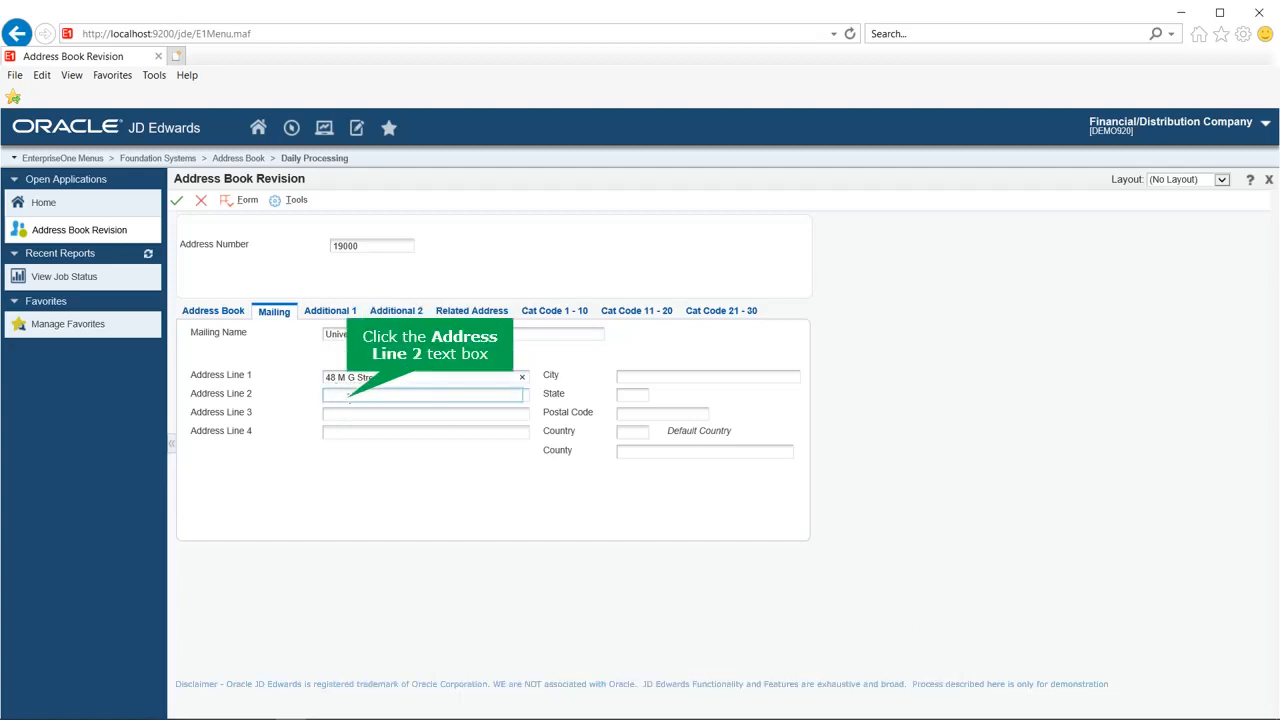
pyautogui.click(348, 395)
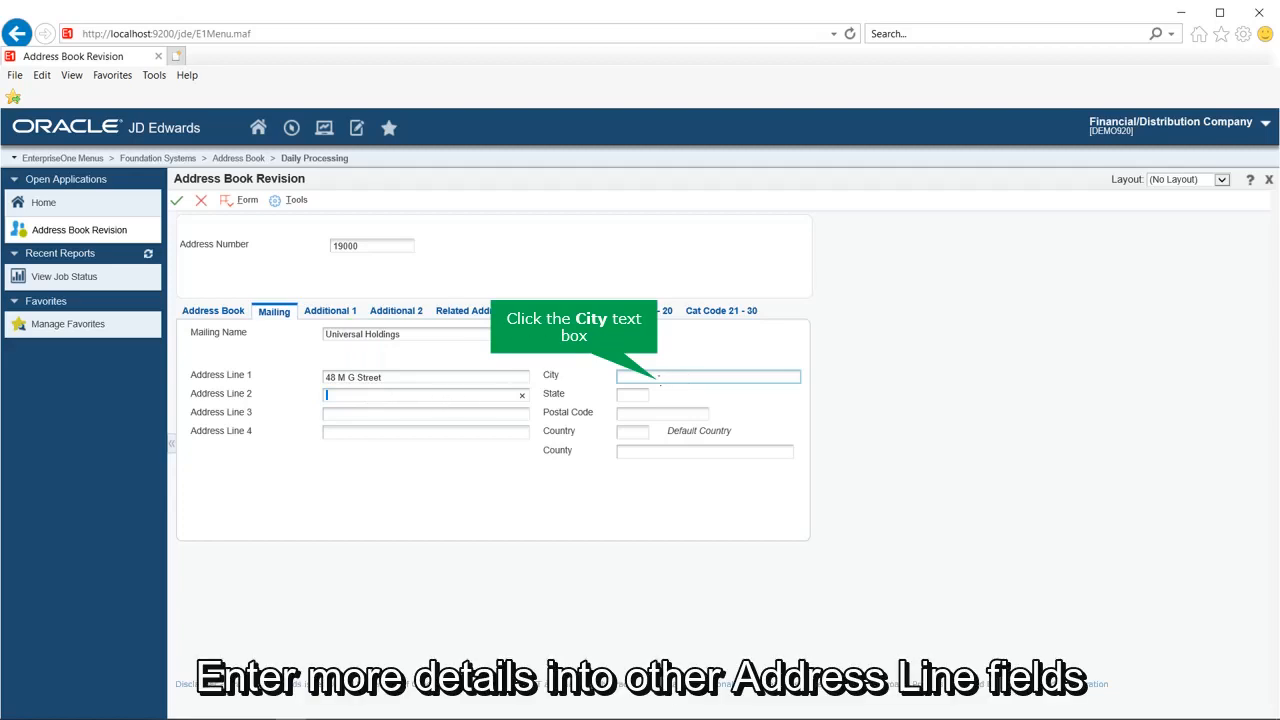
pyautogui.click(659, 377)
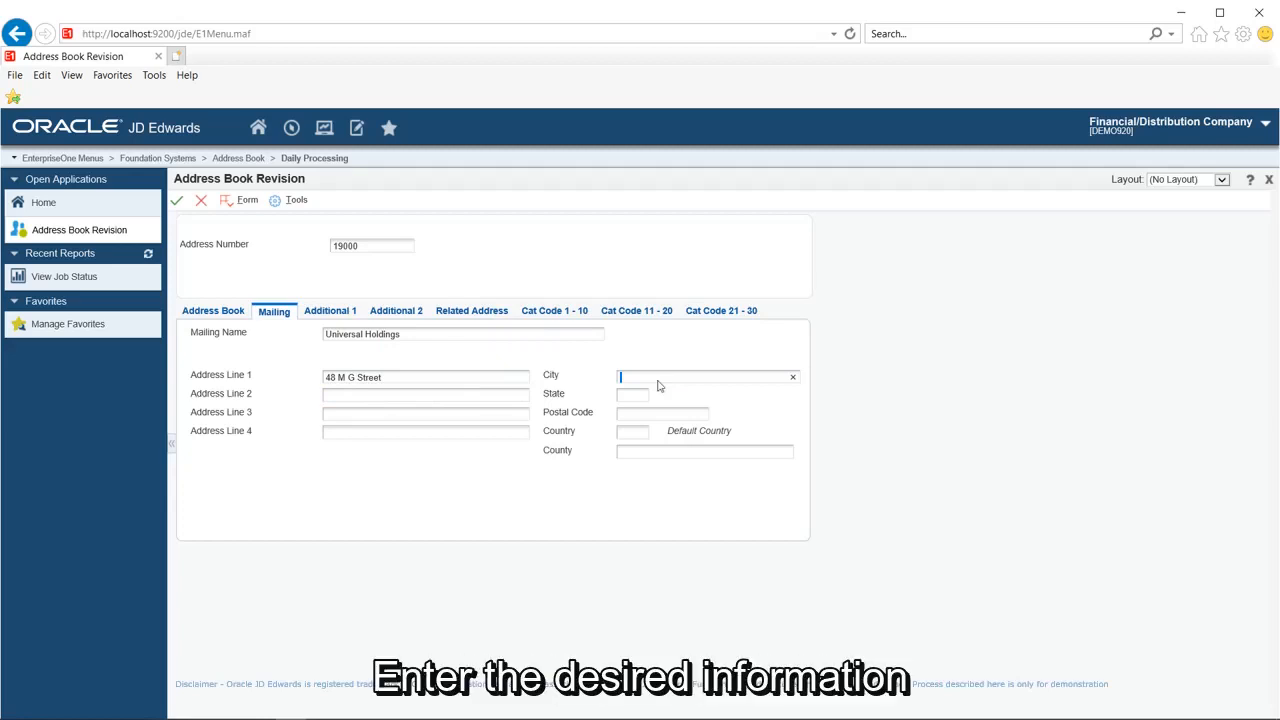
pyautogui.write('Ne')
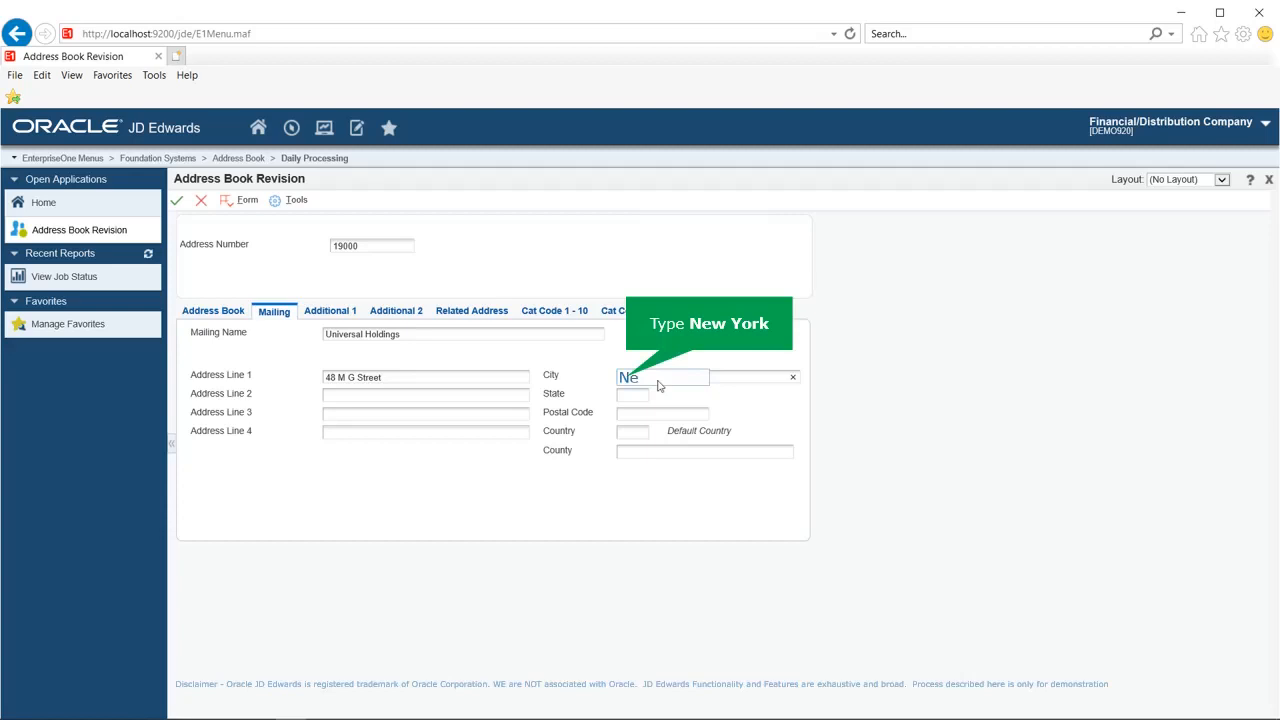
pyautogui.write('w York')
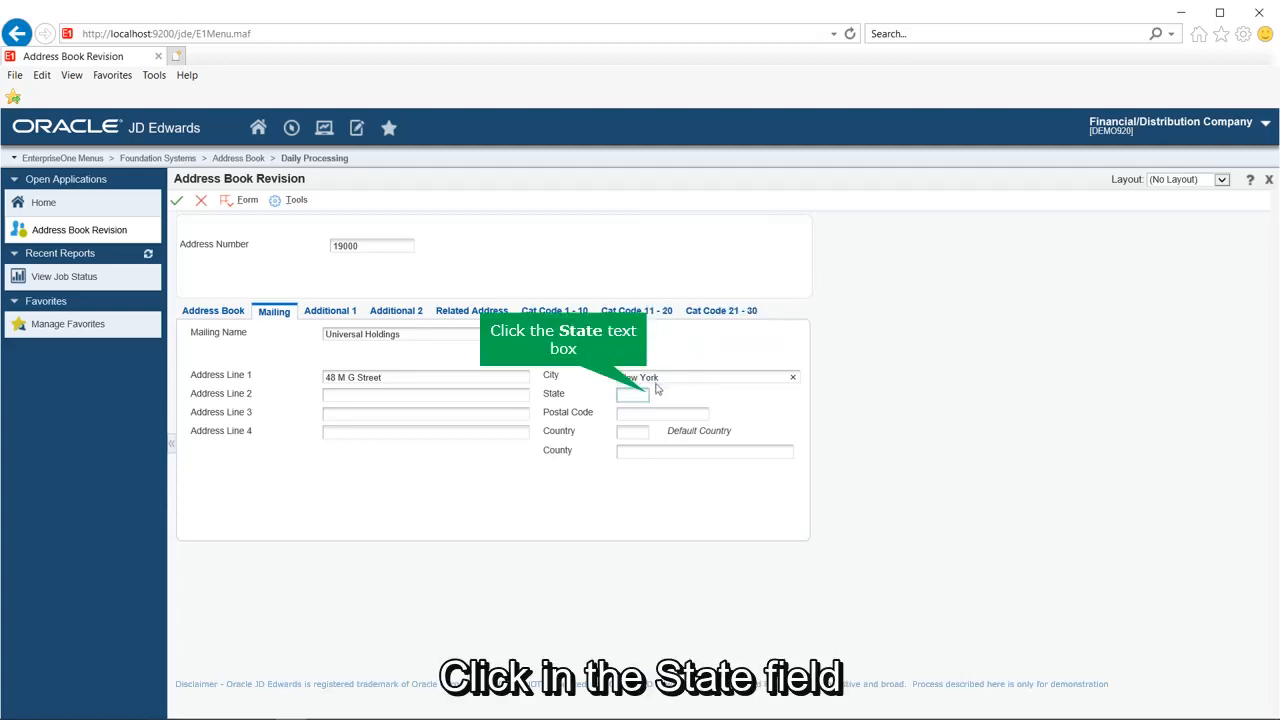
# Step: Set the state in the mailing address to NY
pyautogui.click(648, 395)
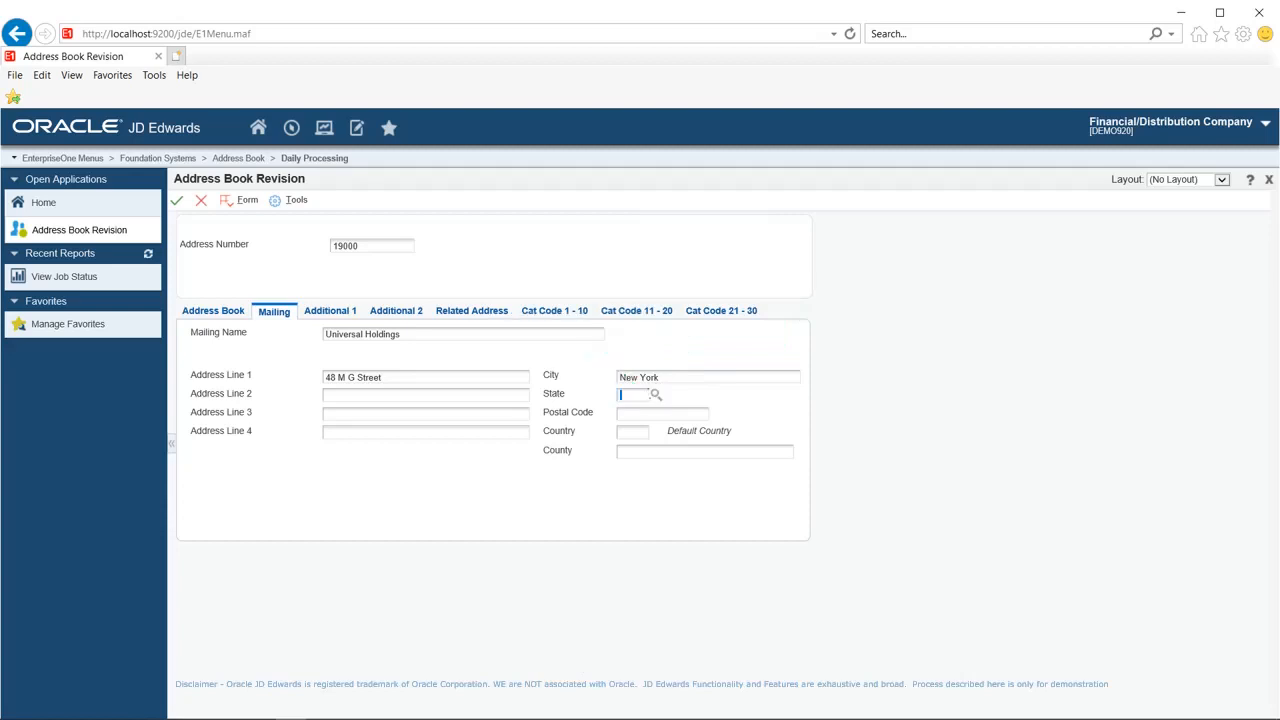
pyautogui.click(652, 396)
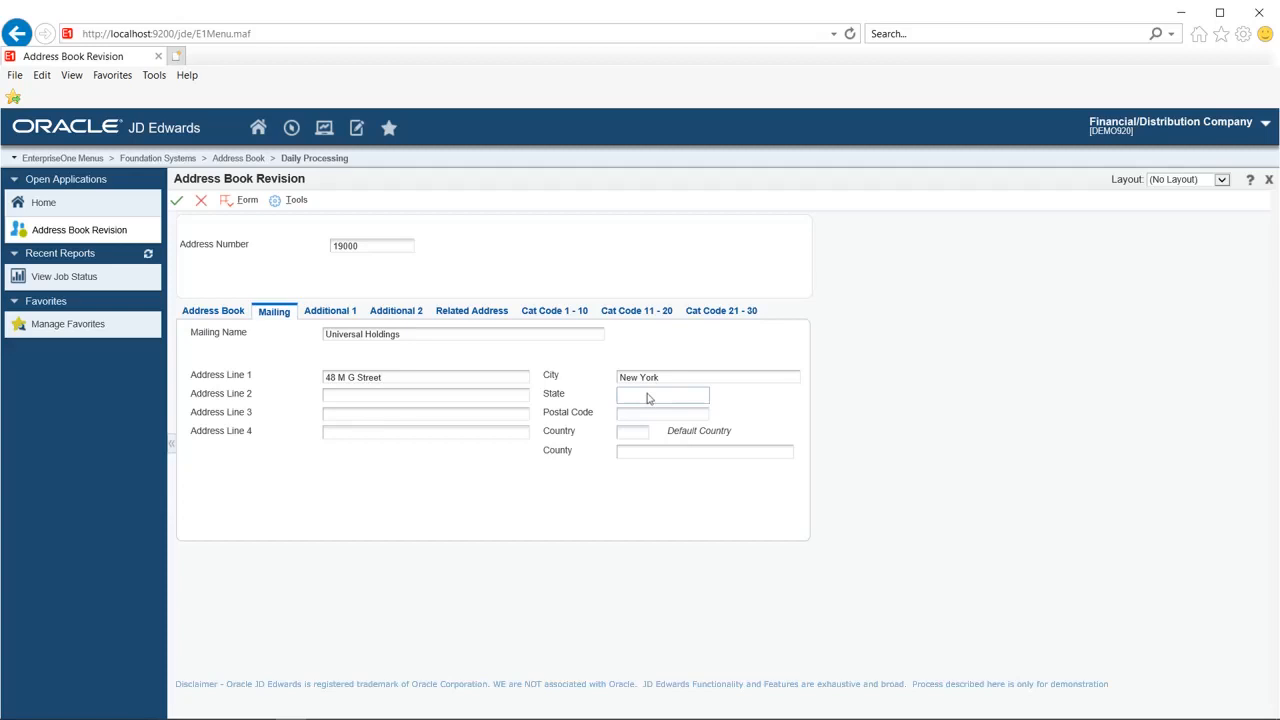
pyautogui.write('N')
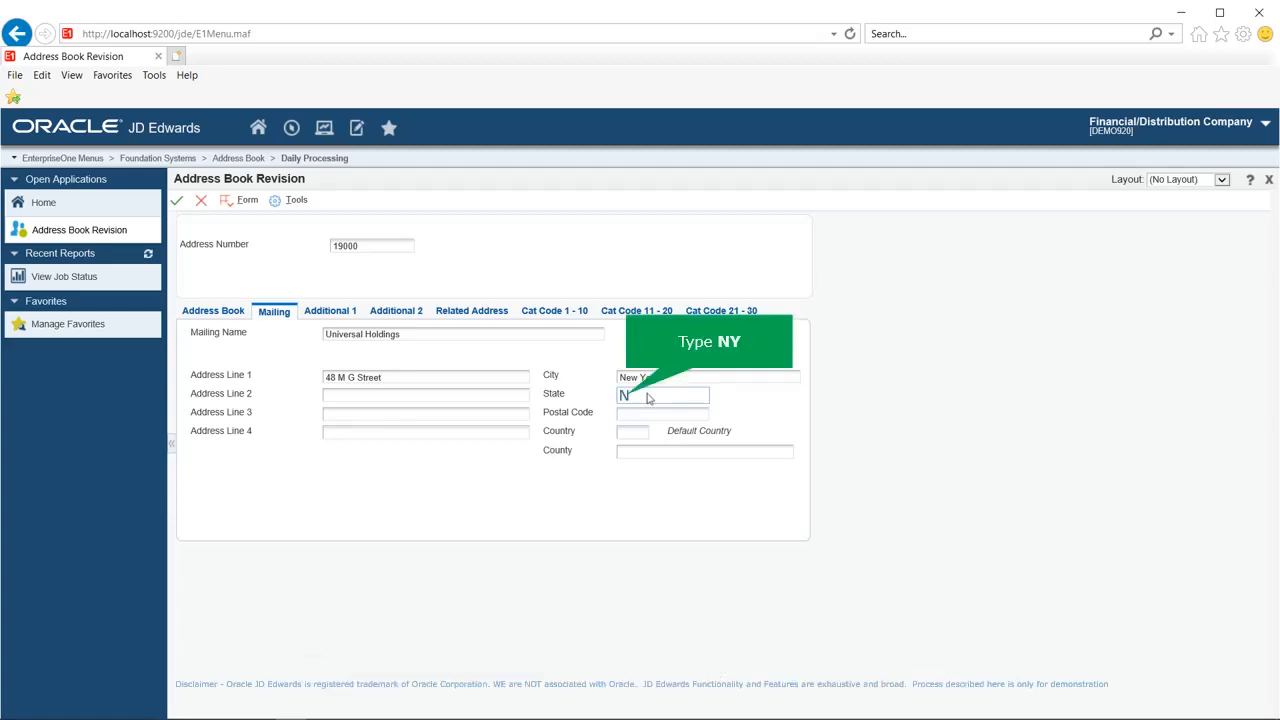
pyautogui.write('Y')
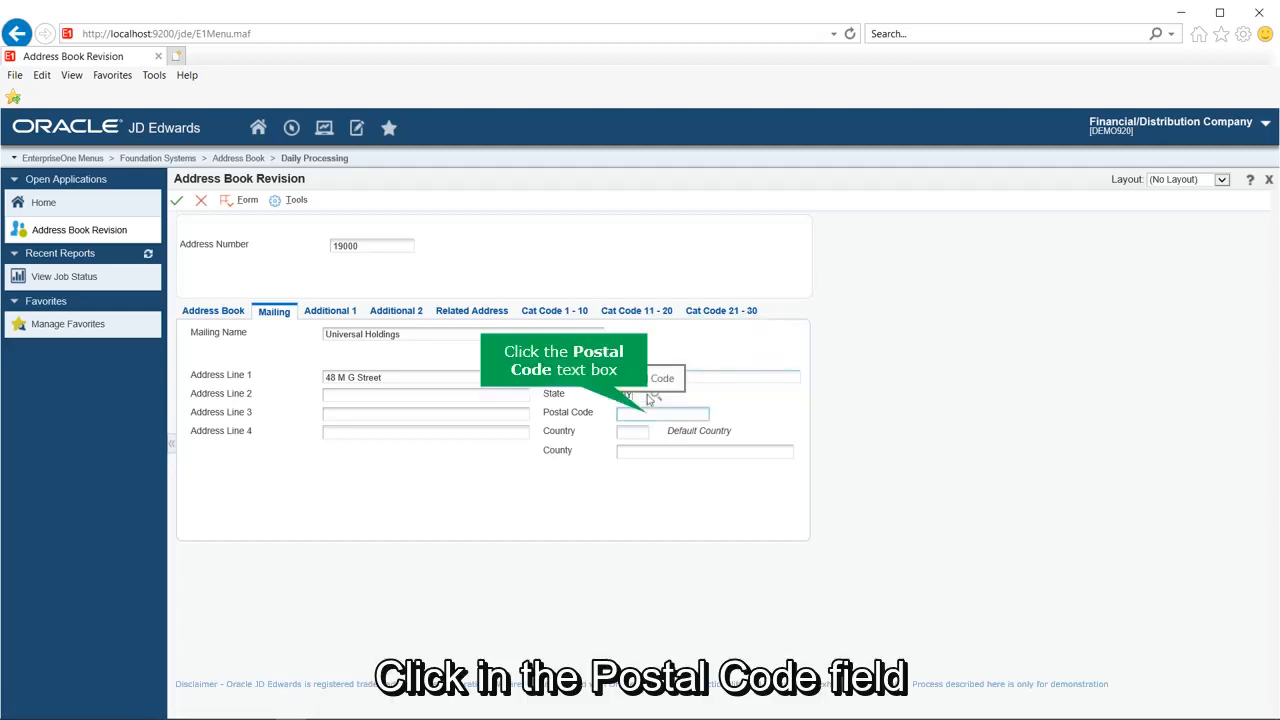
# Step: Look up and assign the postal code listed for New York, and save the address record
pyautogui.click(649, 414)
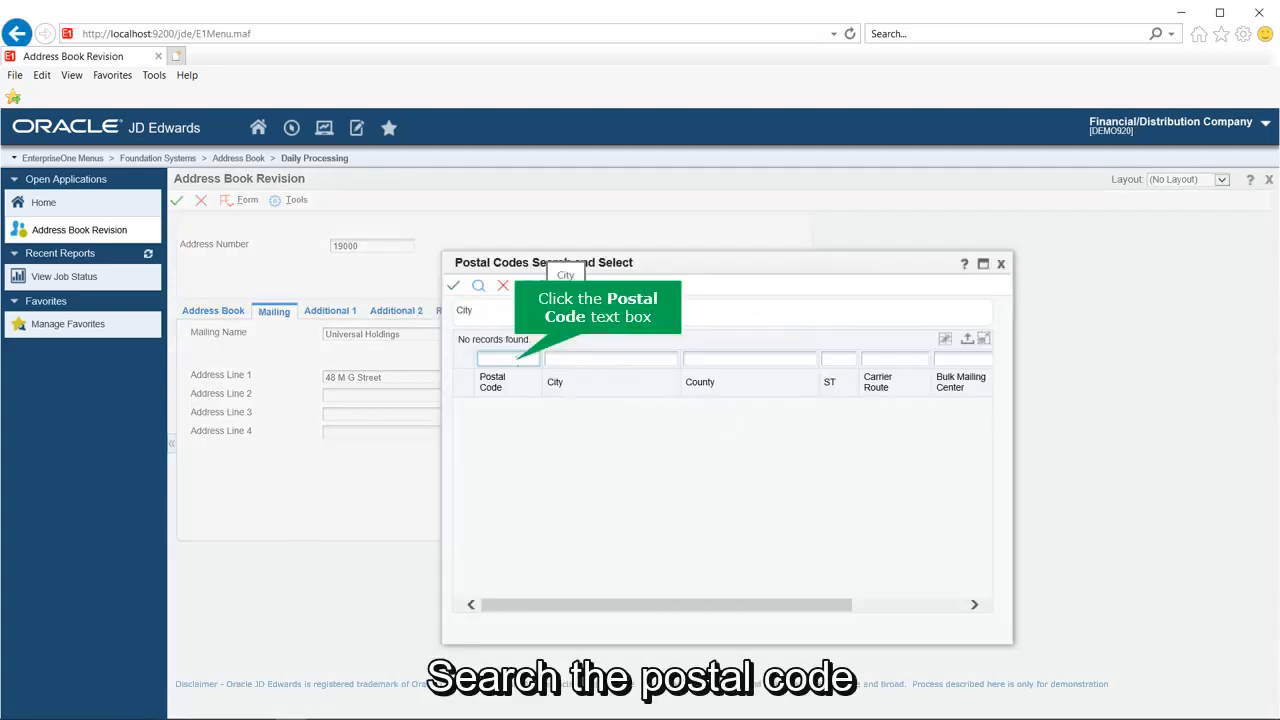
pyautogui.click(508, 359)
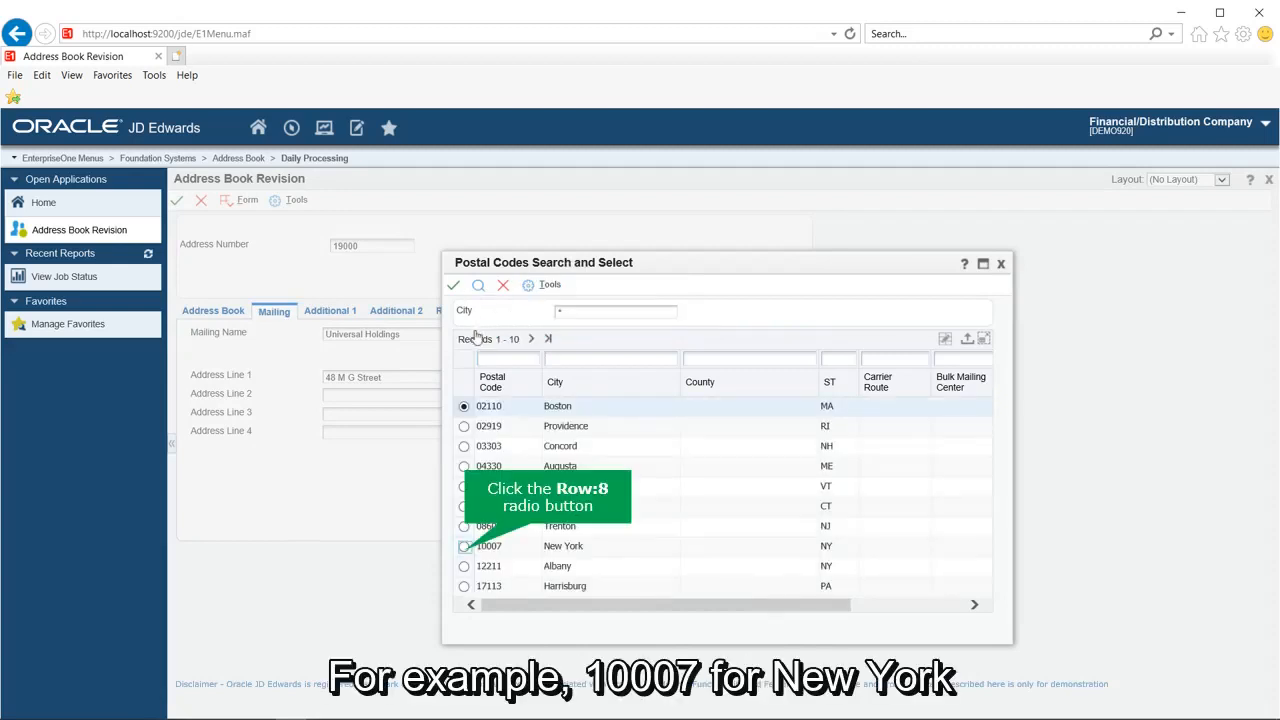
pyautogui.click(464, 546)
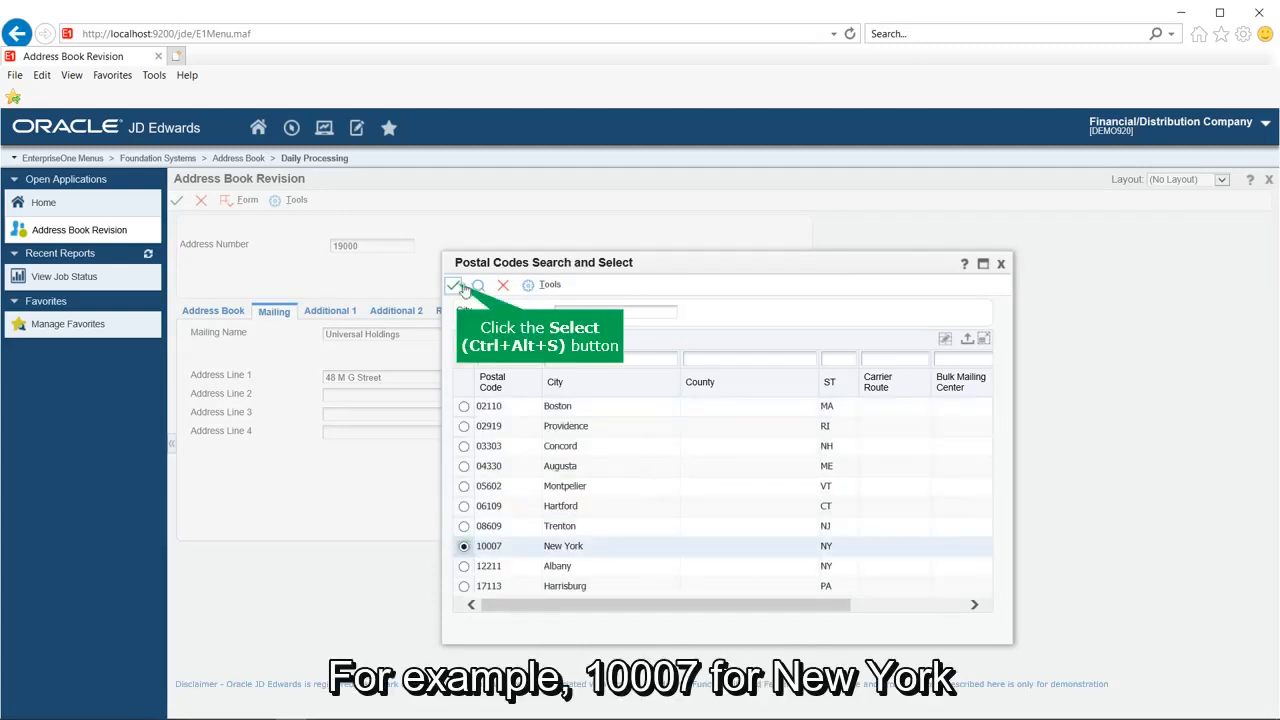
pyautogui.click(455, 287)
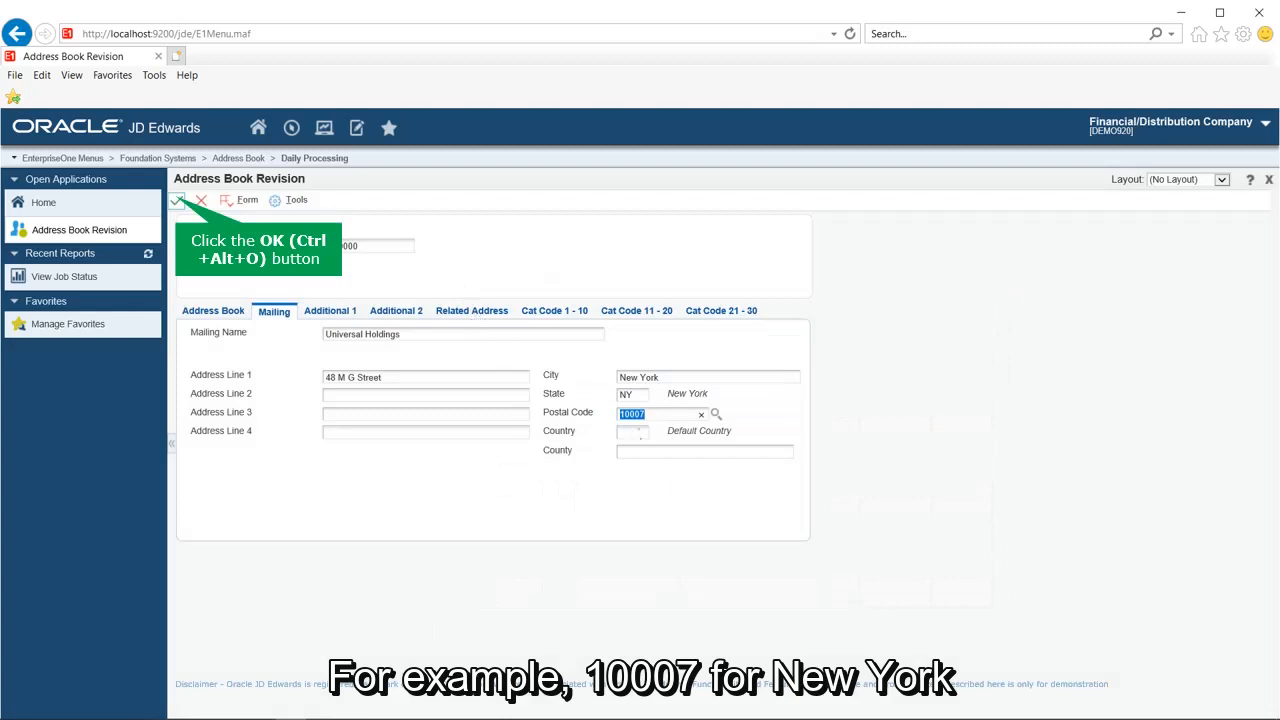
pyautogui.click(178, 201)
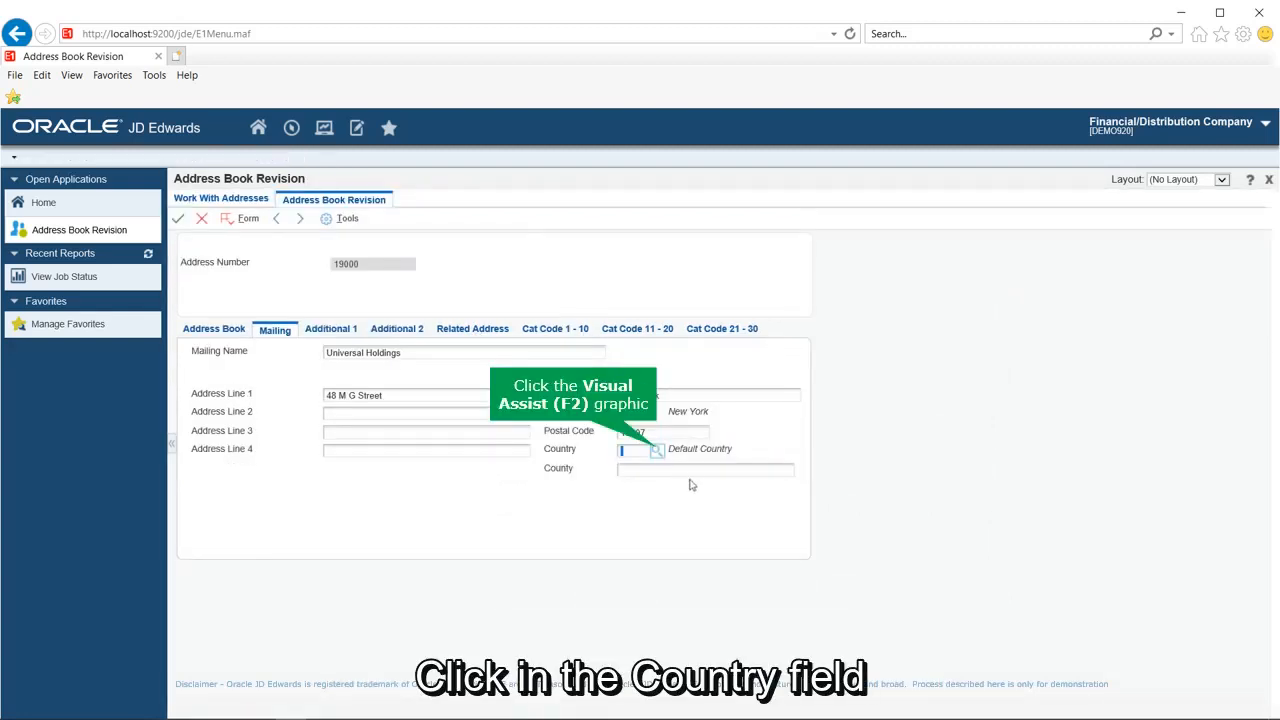
# Step: Look up the country codes and set the mailing address country to US, United States
pyautogui.click(657, 450)
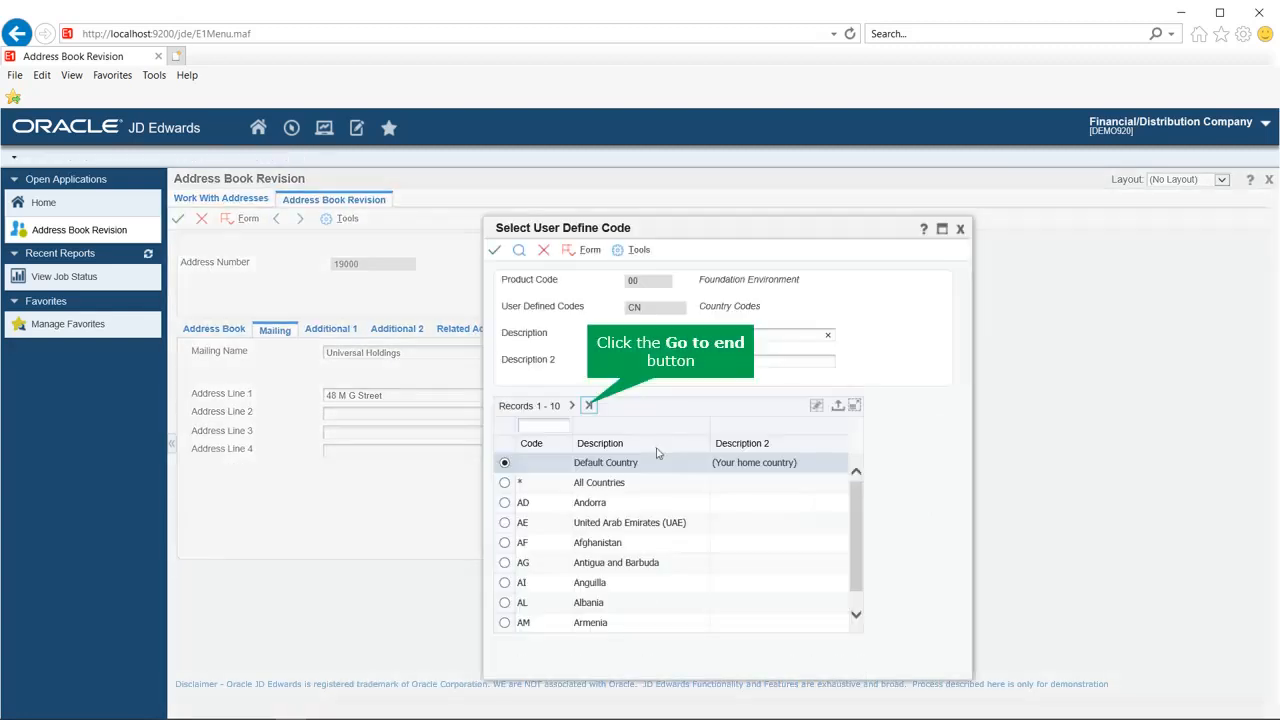
pyautogui.click(589, 405)
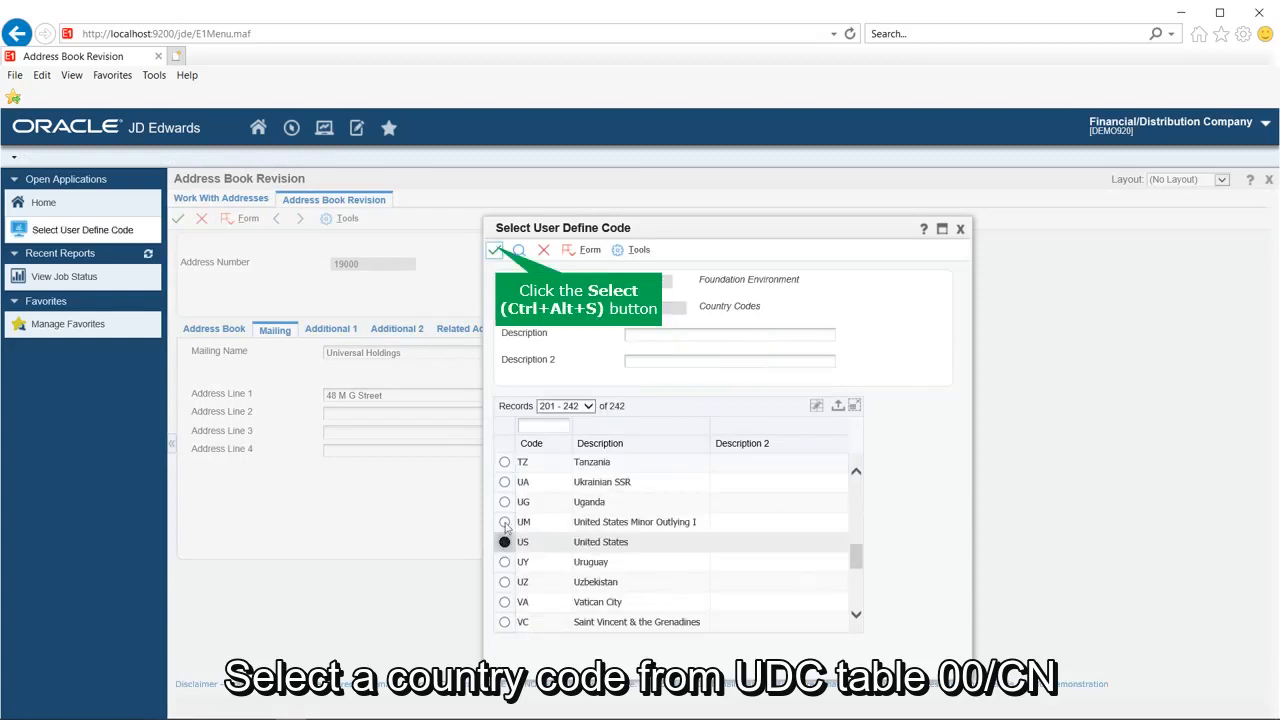
pyautogui.click(497, 251)
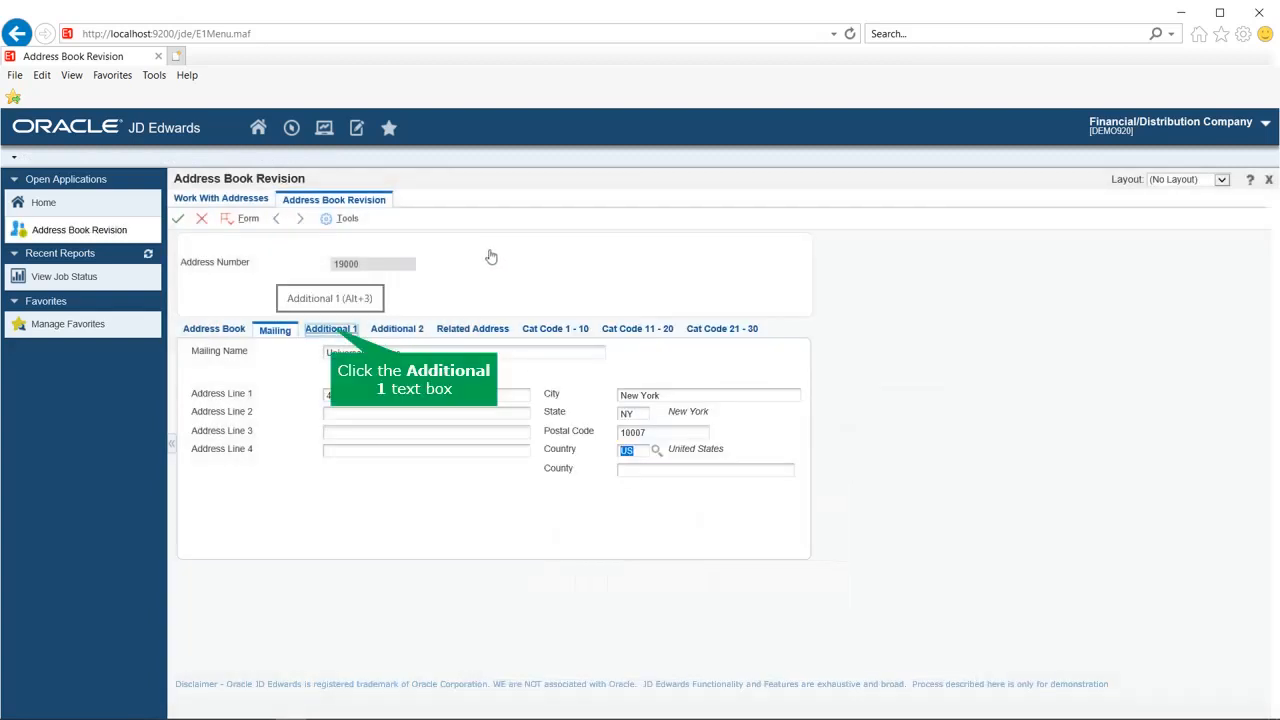
# Step: Look up the industry classification in the record's first set of additional details and assign code 2000, Manufacturing, Food Prod (MFP)
pyautogui.click(331, 329)
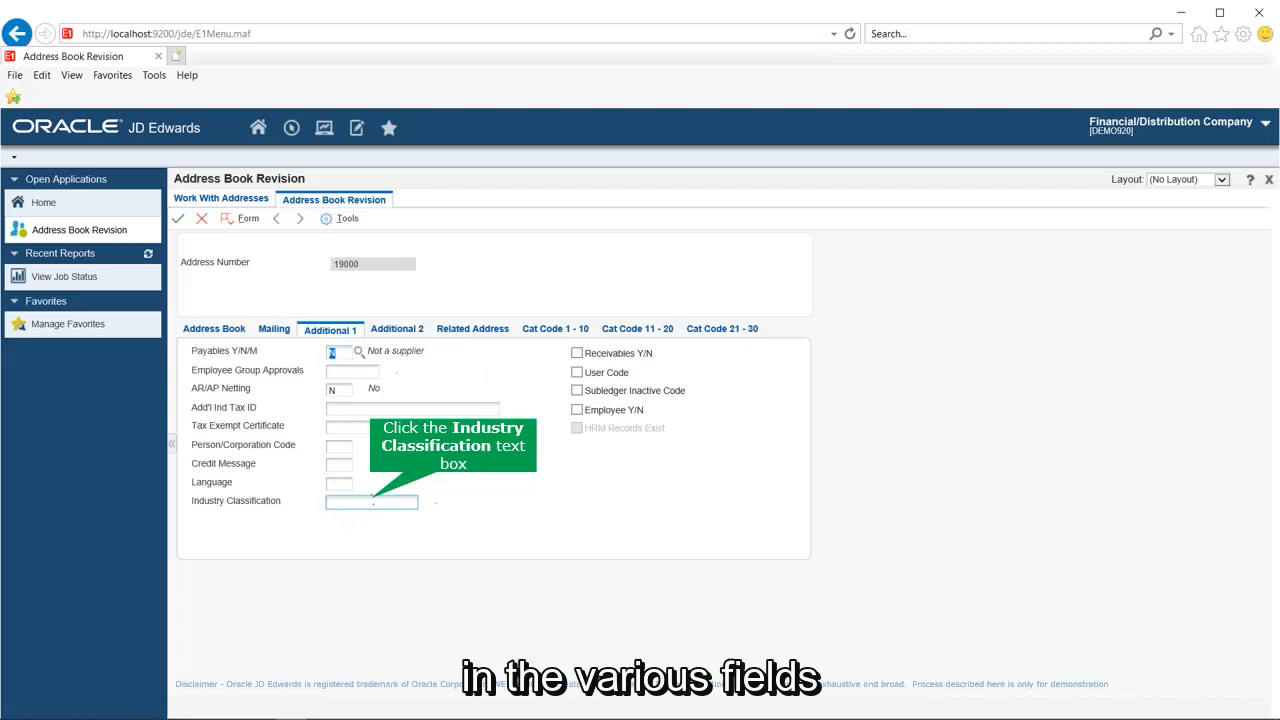
pyautogui.click(372, 502)
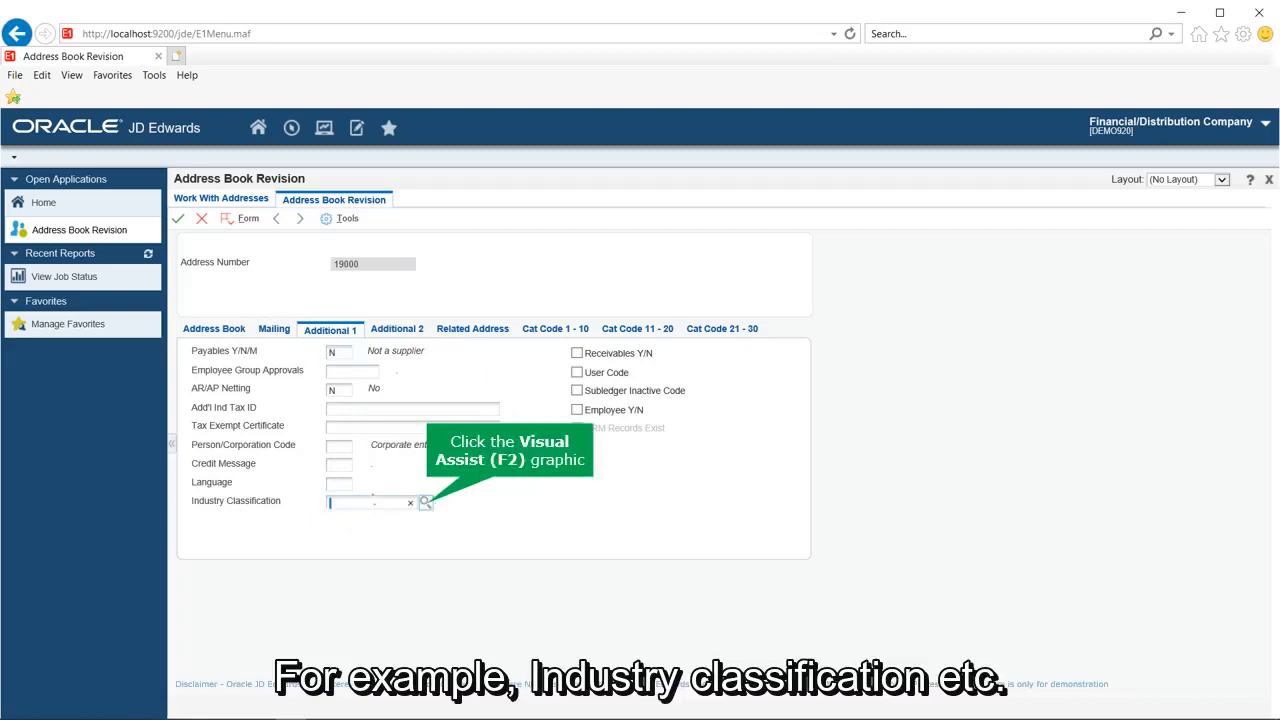
pyautogui.click(424, 503)
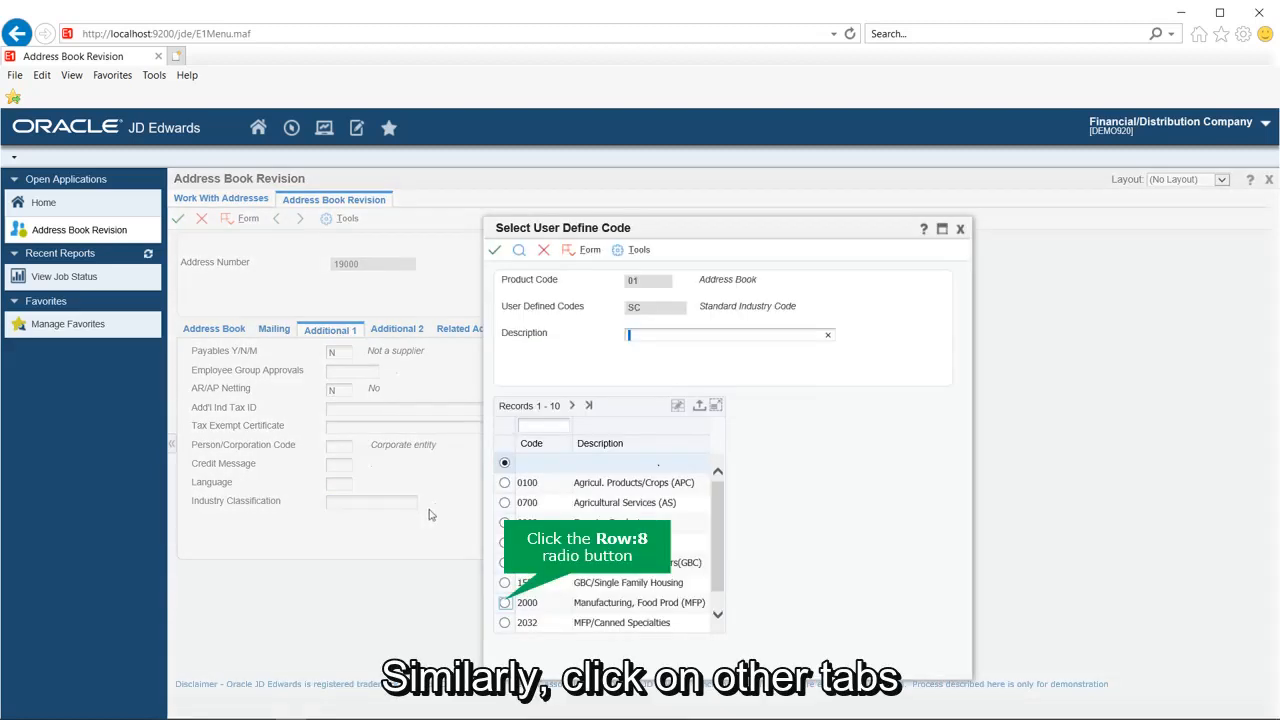
pyautogui.click(505, 603)
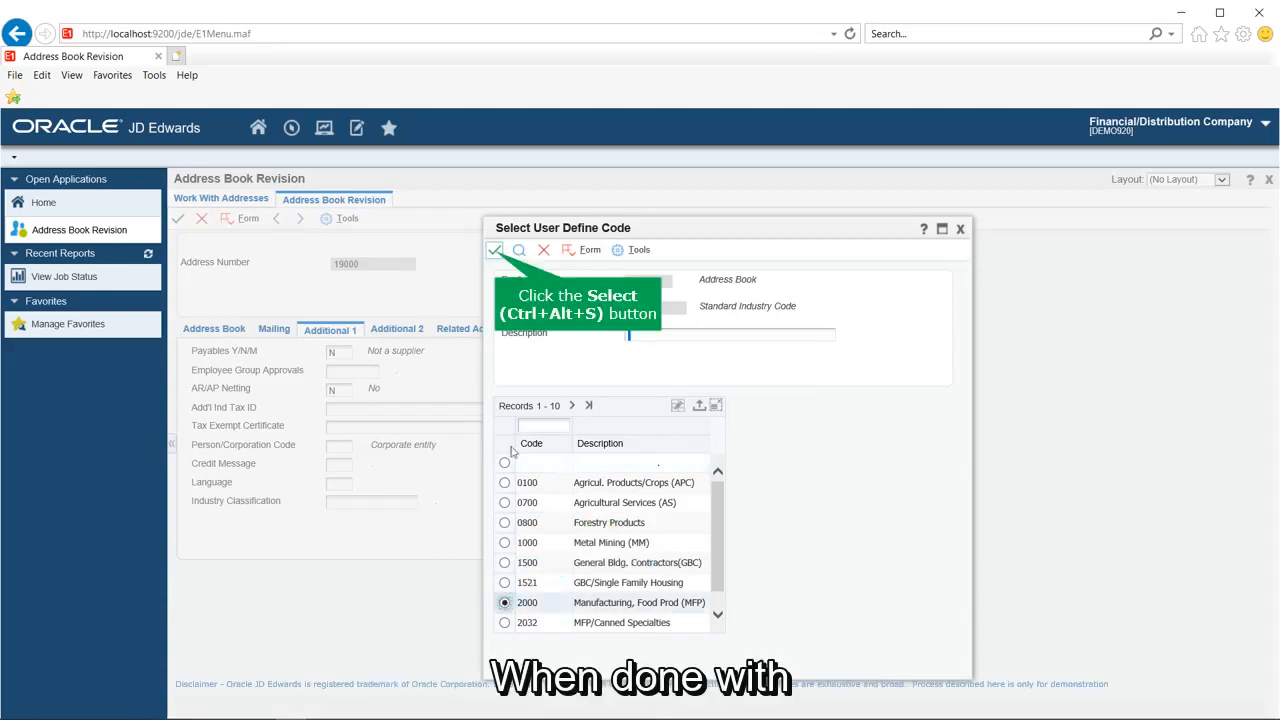
pyautogui.click(494, 250)
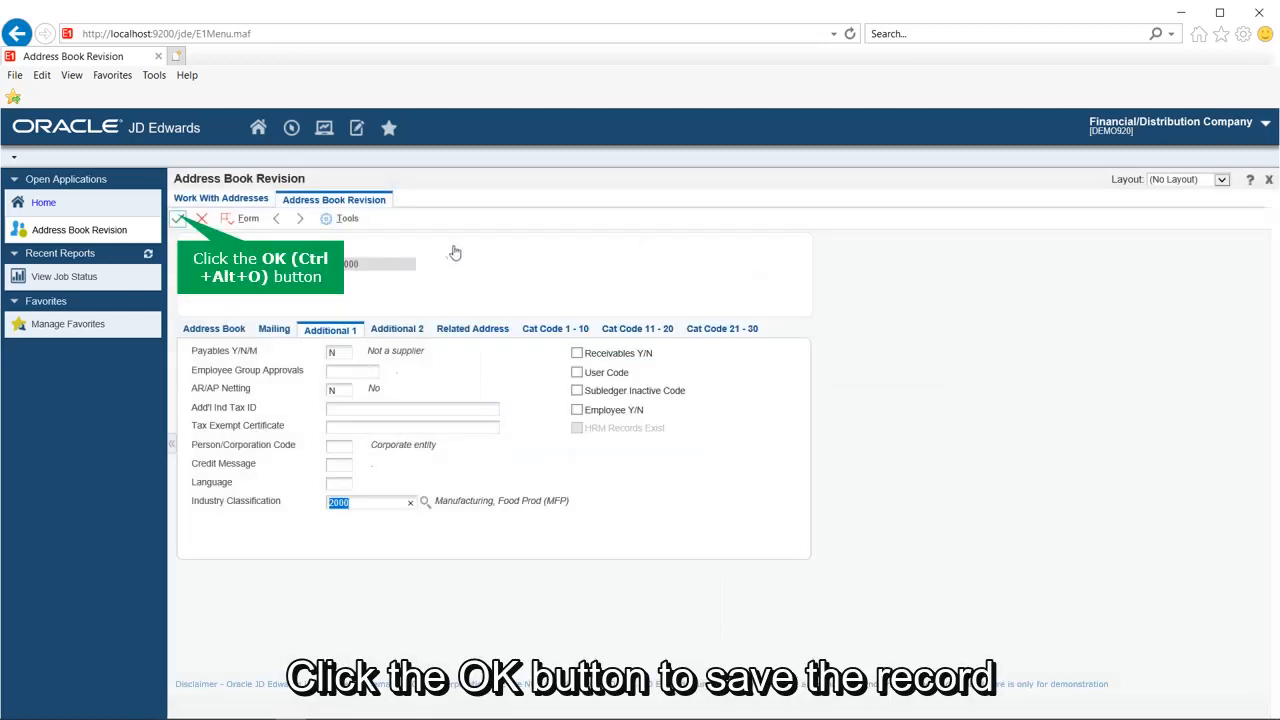
# Step: Save the address record, accepting its existing payables and receivables settings, and leave the blank entry form to return to the address list
pyautogui.click(177, 218)
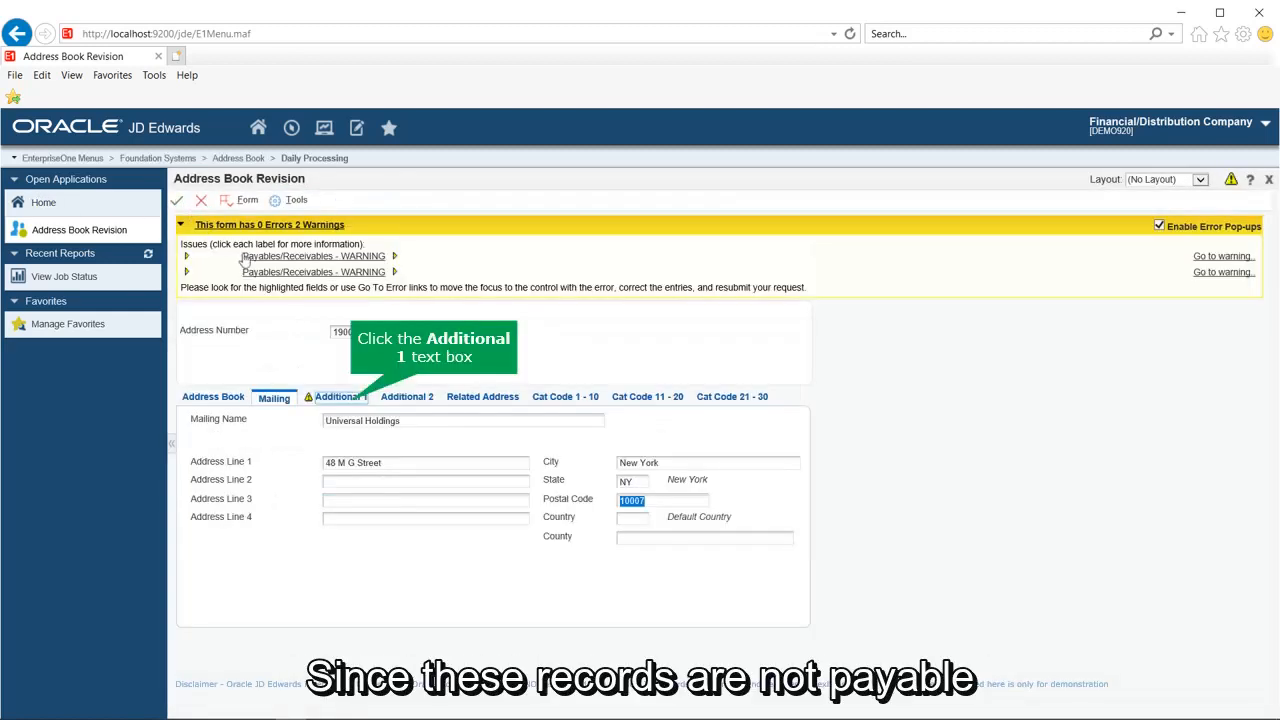
pyautogui.click(345, 399)
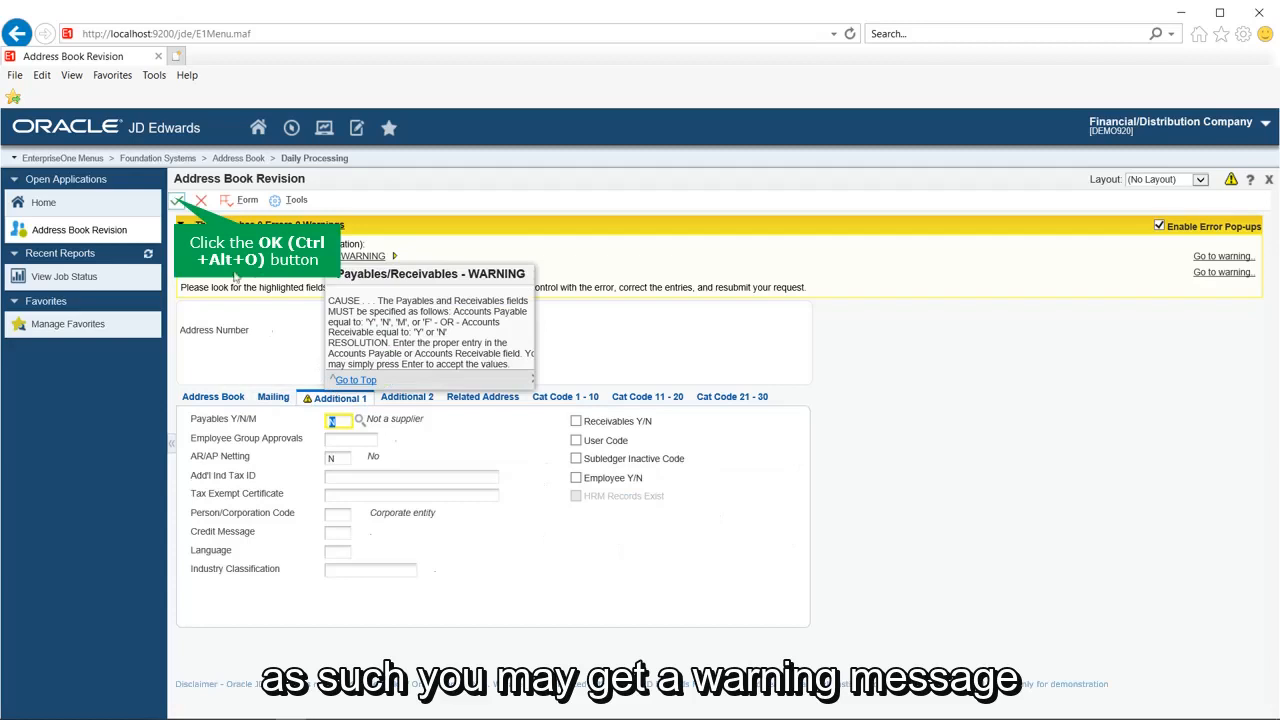
pyautogui.click(176, 202)
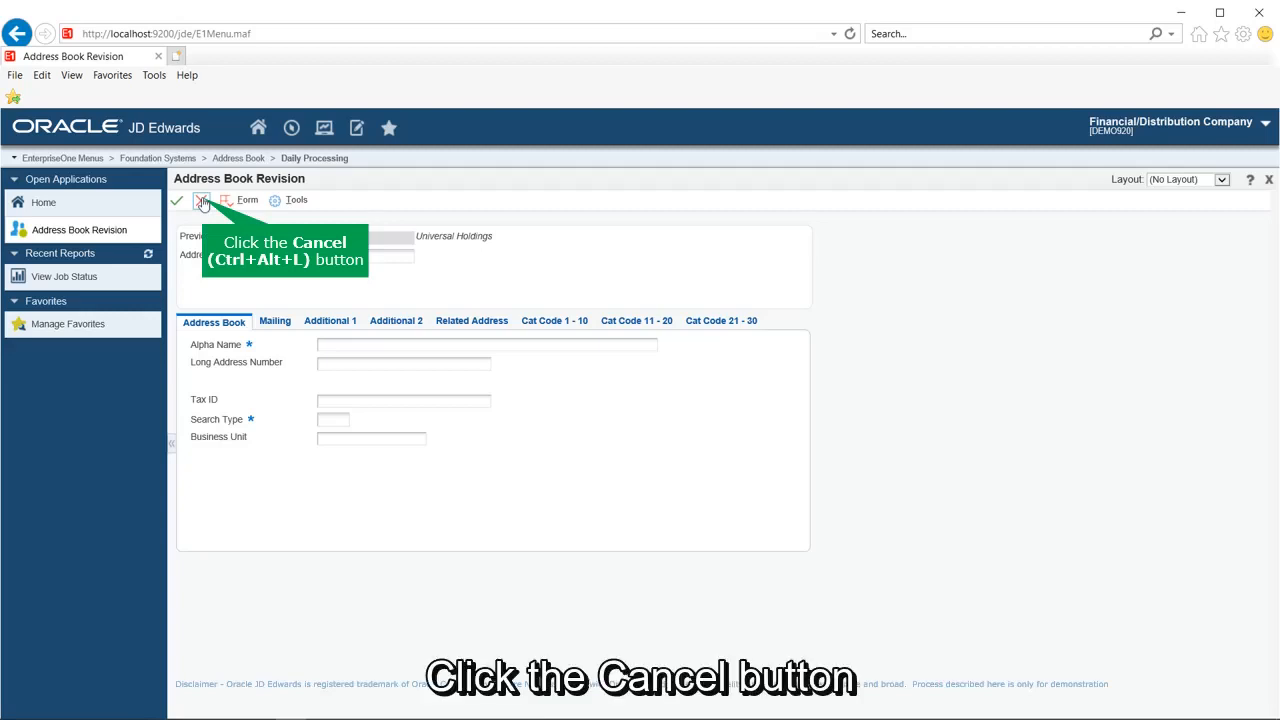
pyautogui.click(202, 202)
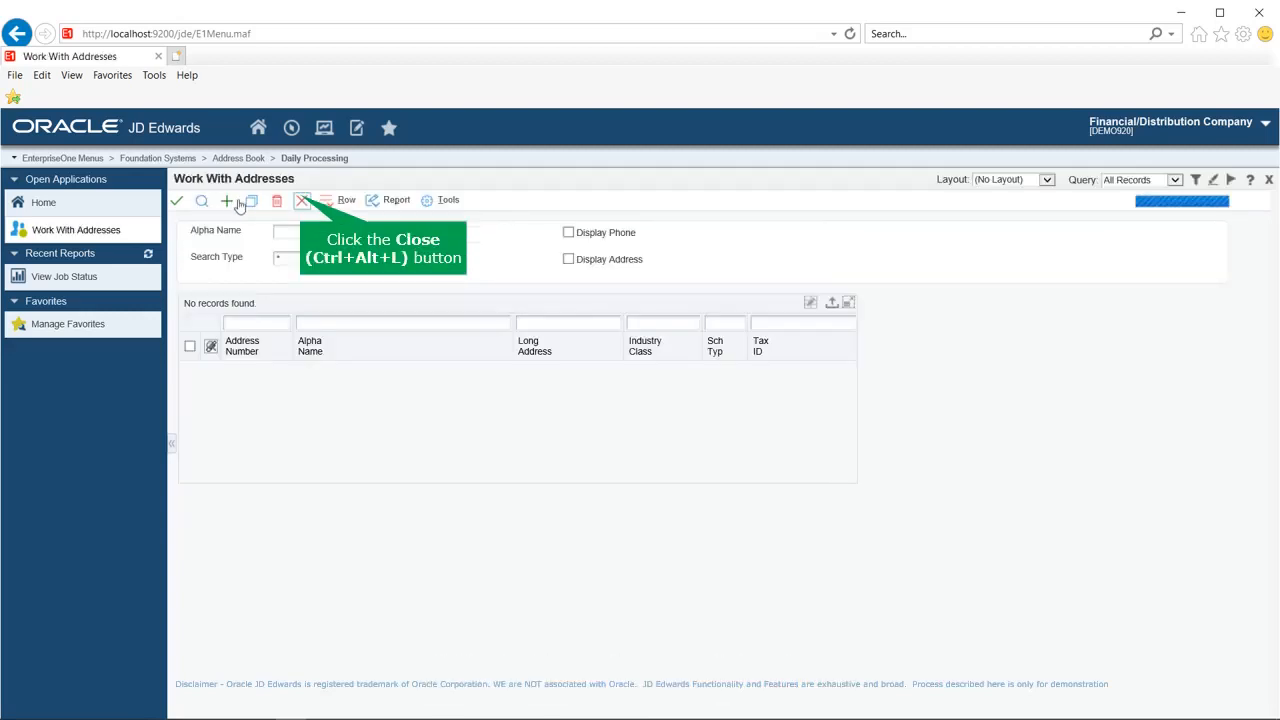